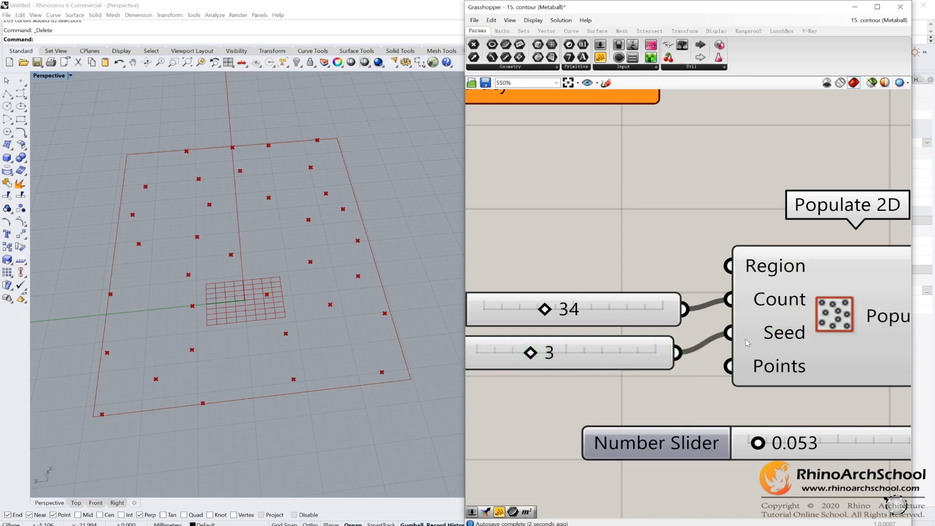
Examine the MetaBall(t) component's Points, Plane, Threshold and Accuracy inputs and locate the component in the component library.
{"action": "scroll", "coordinate": [745, 338], "scroll_direction": "down", "scroll_amount": 3}
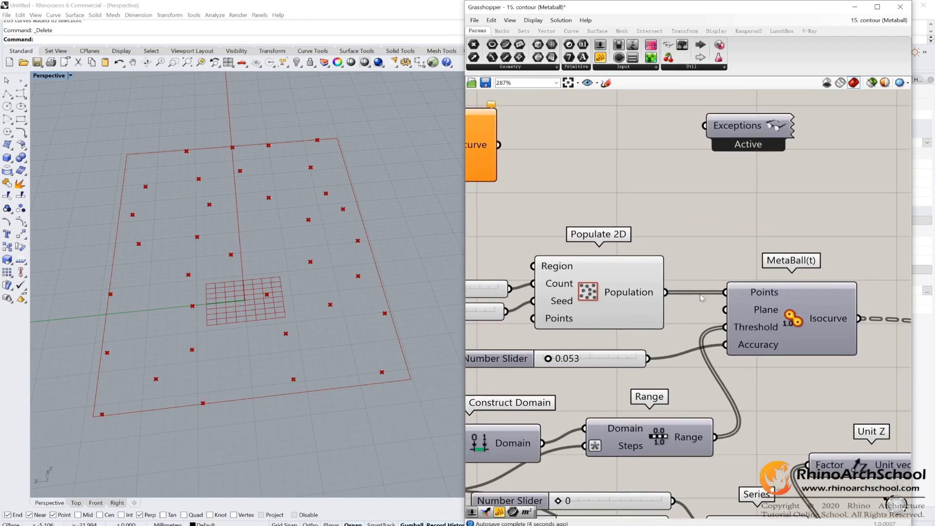
{"action": "left_click", "coordinate": [797, 335]}
{"action": "scroll", "coordinate": [778, 359], "scroll_direction": "up", "scroll_amount": 4}
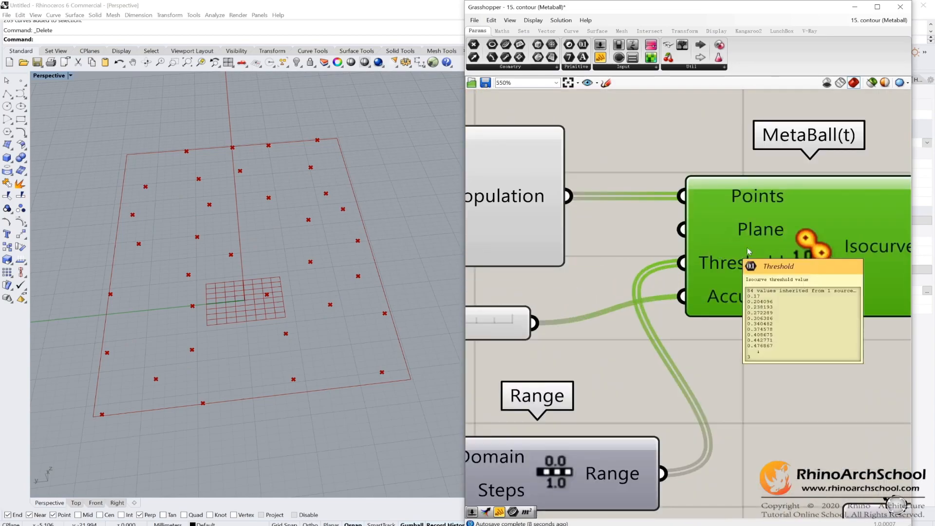
{"action": "scroll", "coordinate": [730, 248], "scroll_direction": "down", "scroll_amount": 3}
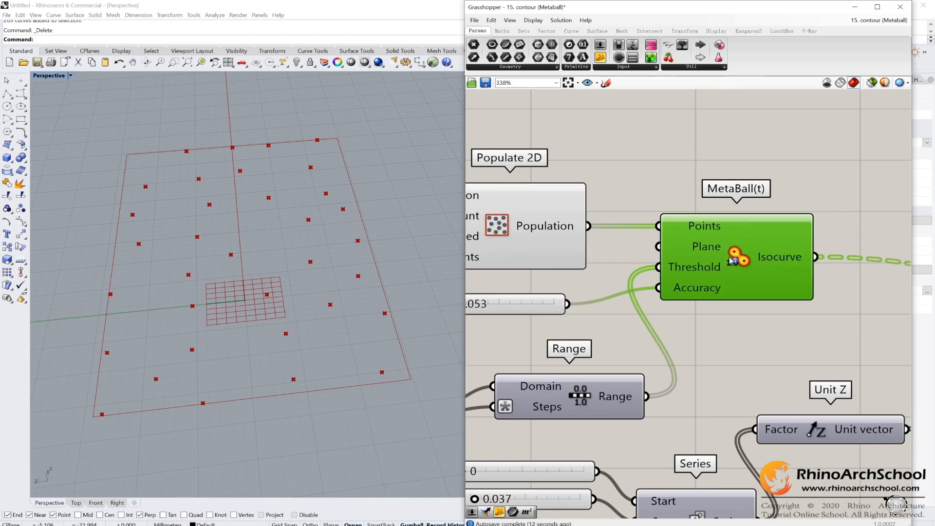
{"action": "left_click", "coordinate": [742, 268], "text": "ctrl+alt"}
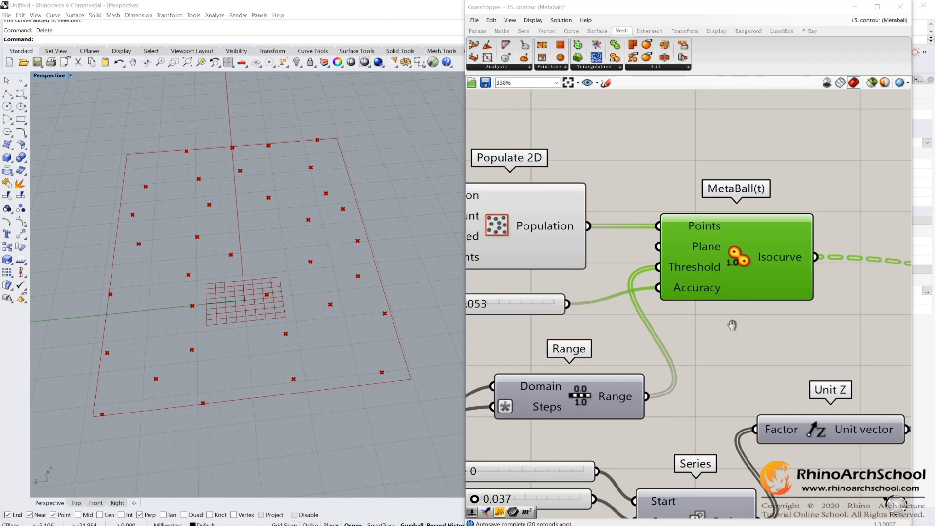
{"action": "scroll", "coordinate": [732, 322], "scroll_direction": "down", "scroll_amount": 1}
{"action": "scroll", "coordinate": [760, 241], "scroll_direction": "up", "scroll_amount": 4}
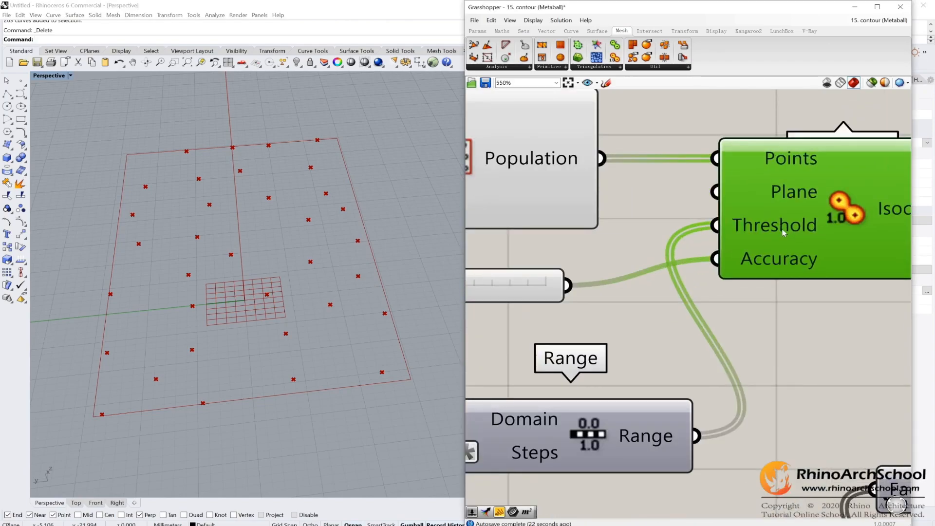
{"action": "scroll", "coordinate": [751, 238], "scroll_direction": "down", "scroll_amount": 4}
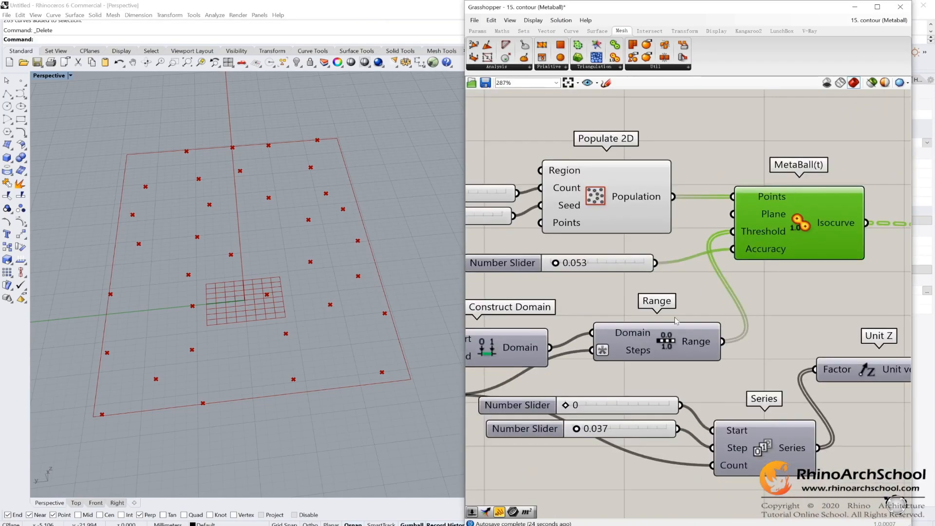
Disconnect the Range output from MetaBall(t)'s Threshold input and the 0.053 slider from its Accuracy input.
{"action": "left_click_drag", "start_coordinate": [733, 232], "coordinate": [717, 345], "text": "ctrl"}
{"action": "left_click_drag", "start_coordinate": [733, 248], "coordinate": [654, 264], "text": "ctrl"}
{"action": "right_click_drag", "start_coordinate": [700, 279], "coordinate": [756, 295]}
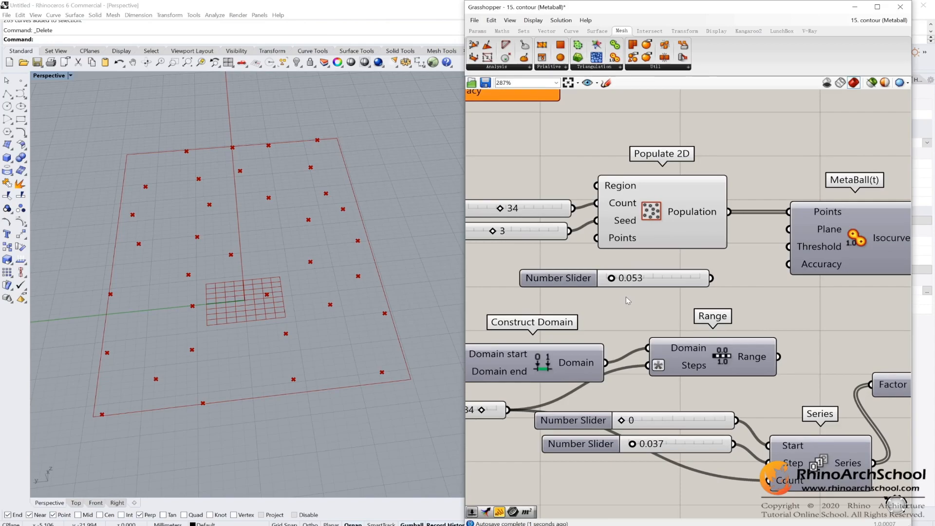
Add a number slider with value 0.3 and connect it to MetaBall(t)'s Threshold input.
{"action": "right_click_drag", "start_coordinate": [686, 284], "coordinate": [826, 281]}
{"action": "scroll", "coordinate": [826, 280], "scroll_direction": "down", "scroll_amount": 2}
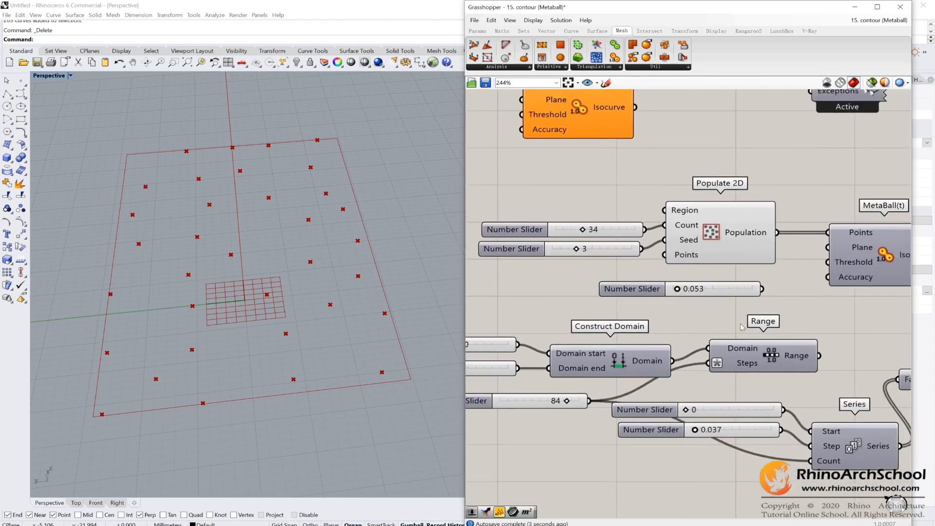
{"action": "double_click", "coordinate": [729, 311]}
{"action": "type", "text": "0.3"}
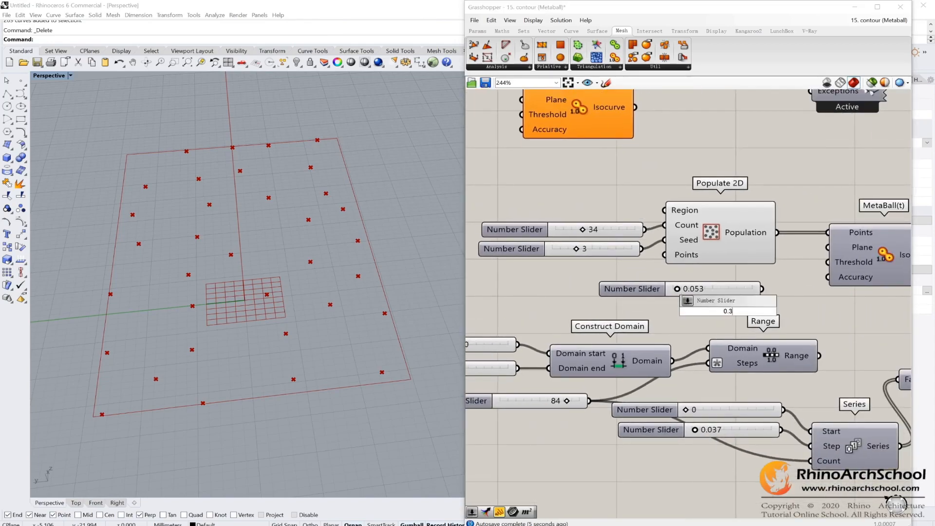
{"action": "key", "text": "Return"}
{"action": "left_click_drag", "start_coordinate": [674, 307], "coordinate": [676, 308]}
{"action": "left_click_drag", "start_coordinate": [755, 306], "coordinate": [841, 261]}
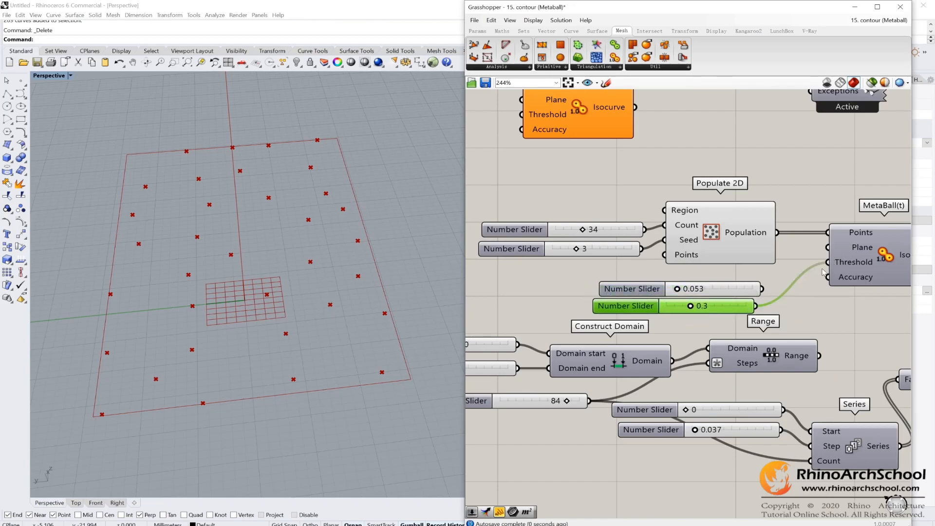
Turn on the preview of the MetaBall(t) component.
{"action": "left_click", "coordinate": [857, 263]}
{"action": "middle_click", "coordinate": [857, 263]}
{"action": "left_click", "coordinate": [872, 246]}
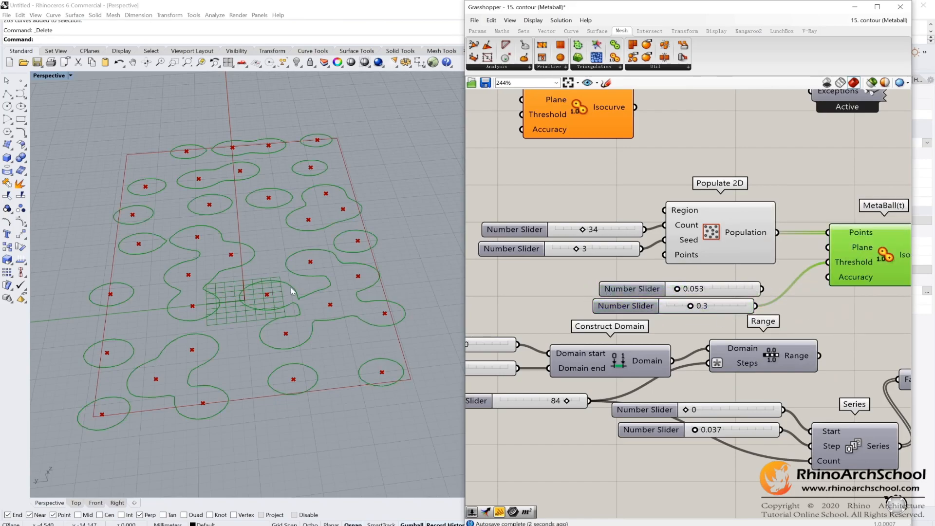
{"action": "scroll", "coordinate": [691, 306], "scroll_direction": "up", "scroll_amount": 3}
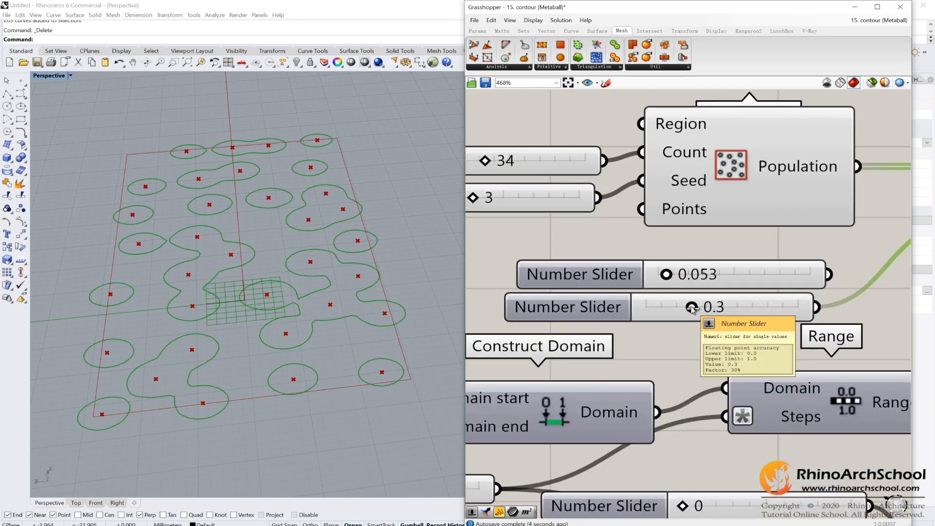
{"action": "mouse_move", "coordinate": [694, 311]}
{"action": "left_mouse_down"}
{"action": "mouse_move", "coordinate": [776, 308]}
{"action": "mouse_move", "coordinate": [680, 308]}
{"action": "mouse_move", "coordinate": [692, 311]}
{"action": "left_mouse_up"}
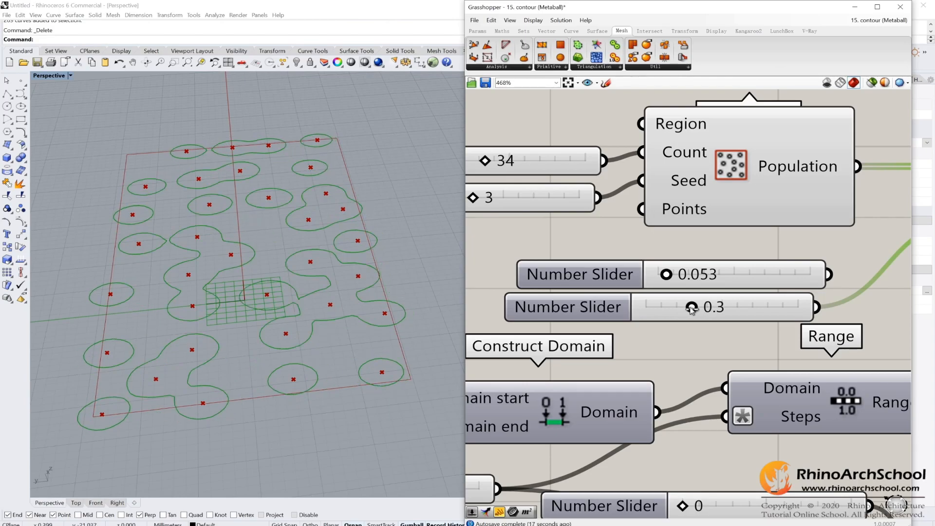
Add a 0.15 number slider, connect it to Threshold alongside the 0.3 slider, and place it just above that slider.
{"action": "scroll", "coordinate": [644, 307], "scroll_direction": "down", "scroll_amount": 3}
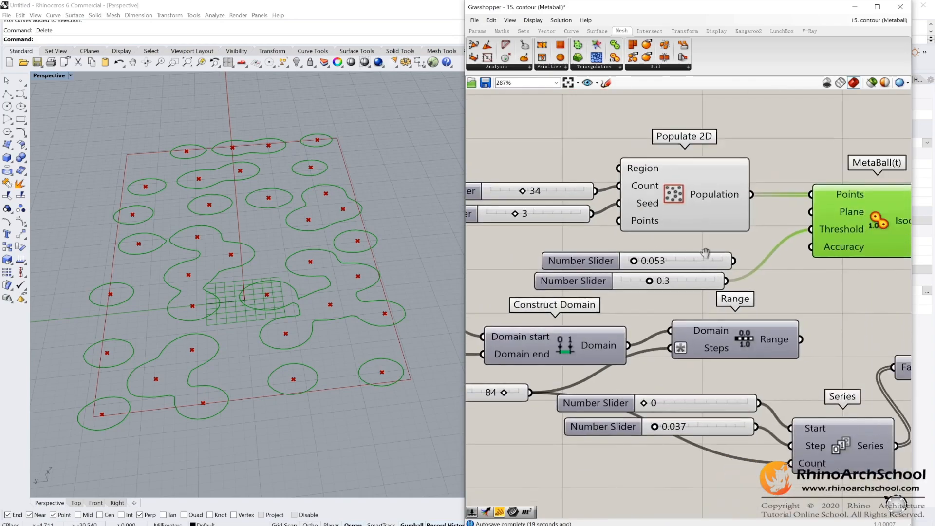
{"action": "double_click", "coordinate": [641, 308]}
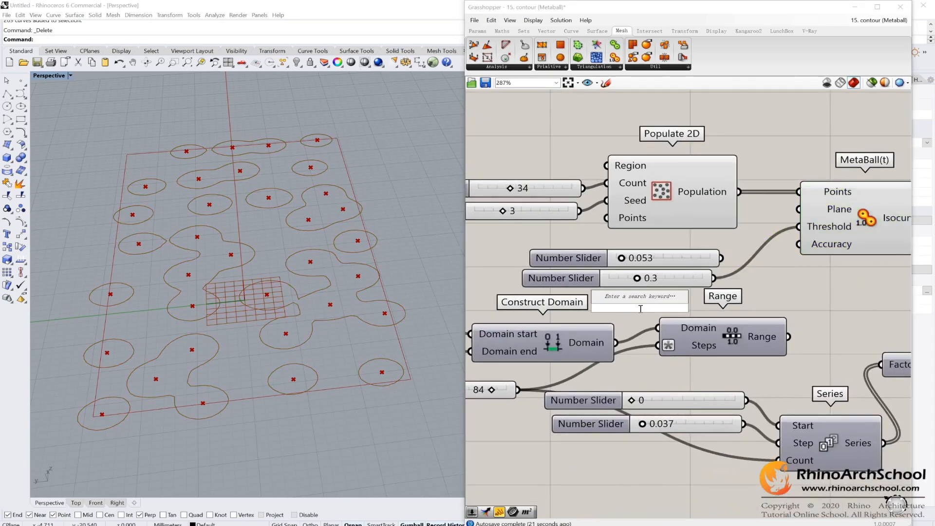
{"action": "type", "text": "0.1"}
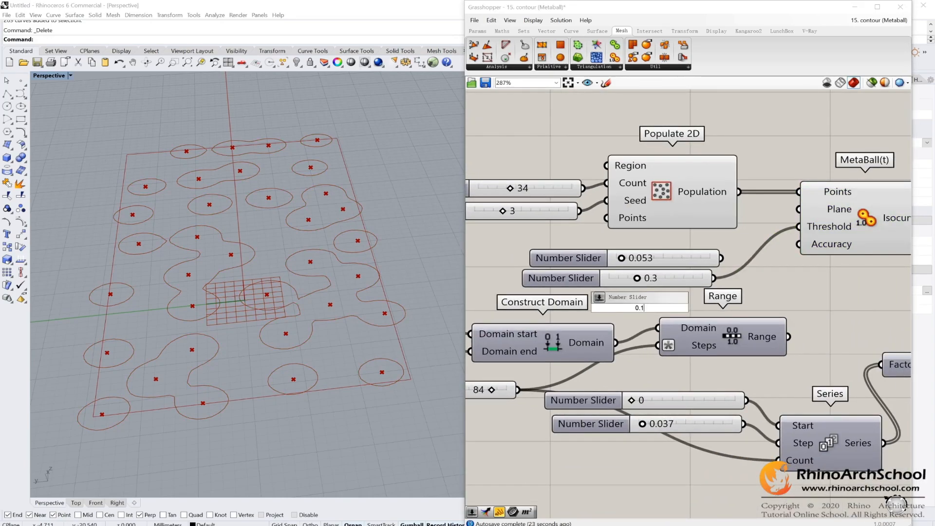
{"action": "type", "text": "5"}
{"action": "key", "text": "Return"}
{"action": "left_click_drag", "start_coordinate": [643, 311], "coordinate": [799, 226]}
{"action": "left_click_drag", "start_coordinate": [668, 263], "coordinate": [549, 239]}
{"action": "left_click_drag", "start_coordinate": [612, 242], "coordinate": [621, 255]}
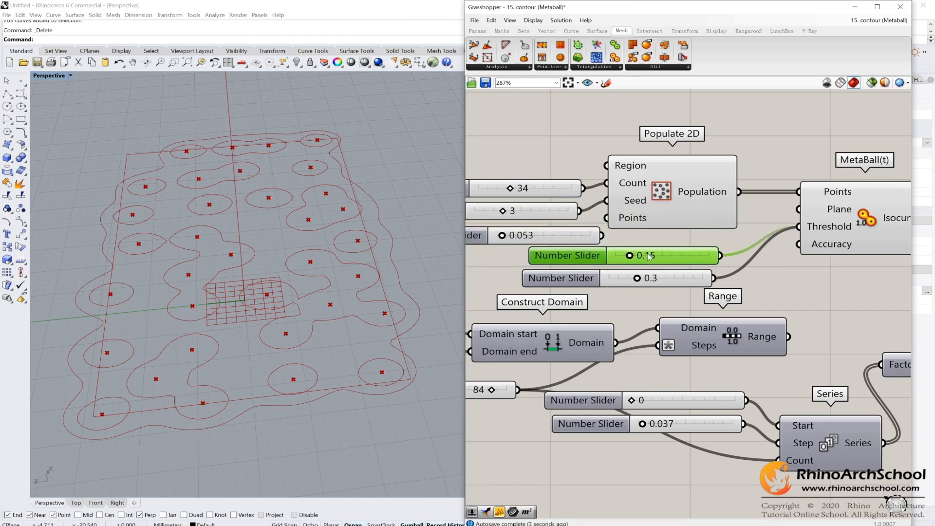
Set the two Threshold sliders to 0.20 and 0.5.
{"action": "scroll", "coordinate": [685, 284], "scroll_direction": "up", "scroll_amount": 2}
{"action": "scroll", "coordinate": [274, 307], "scroll_direction": "up", "scroll_amount": 2}
{"action": "scroll", "coordinate": [612, 249], "scroll_direction": "up", "scroll_amount": 1}
{"action": "left_click_drag", "start_coordinate": [613, 245], "coordinate": [626, 248]}
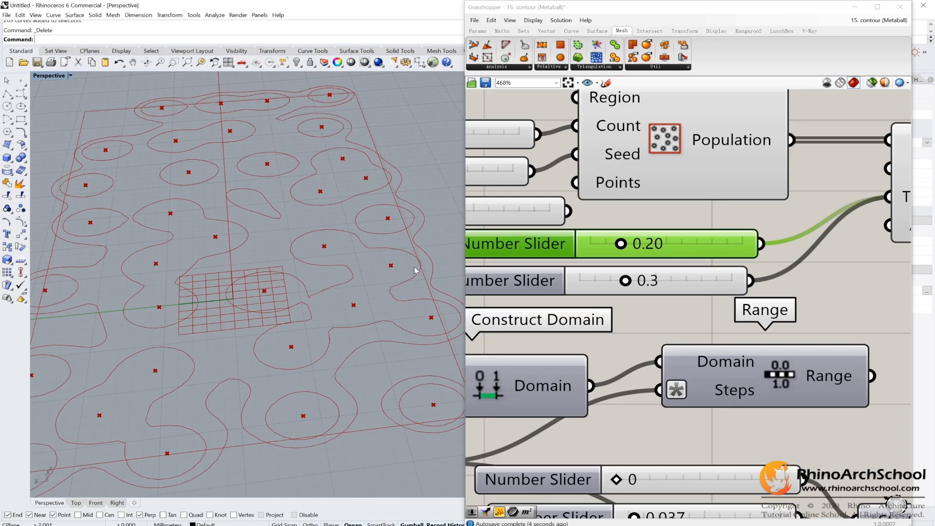
{"action": "left_click_drag", "start_coordinate": [630, 284], "coordinate": [656, 281]}
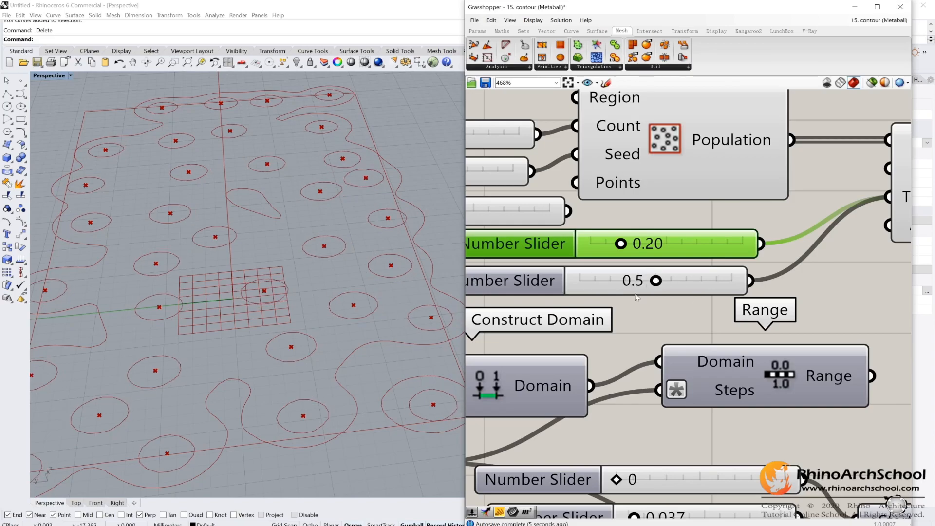
{"action": "left_click", "coordinate": [384, 287]}
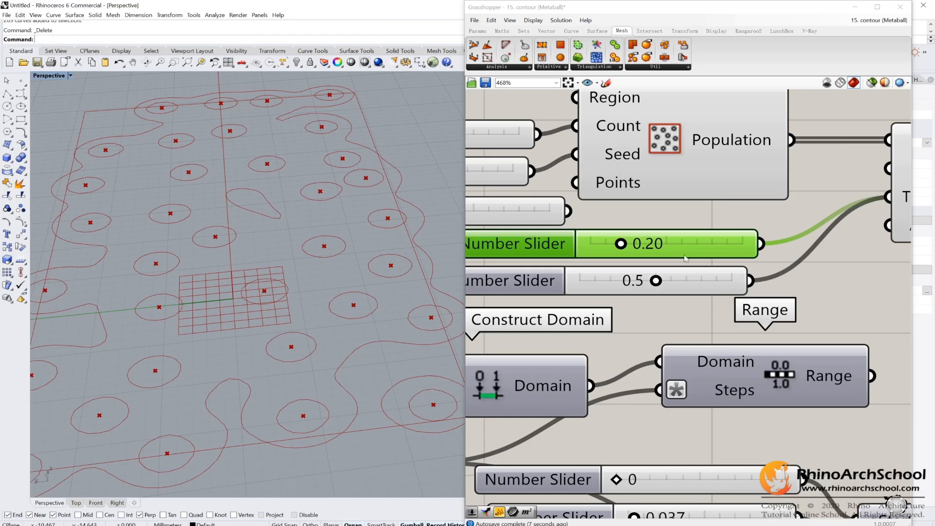
Delete both number sliders connected to MetaBall(t)'s Threshold input.
{"action": "right_click_drag", "start_coordinate": [743, 224], "coordinate": [799, 185]}
{"action": "scroll", "coordinate": [244, 278], "scroll_direction": "down", "scroll_amount": 5}
{"action": "scroll", "coordinate": [278, 236], "scroll_direction": "up", "scroll_amount": 5}
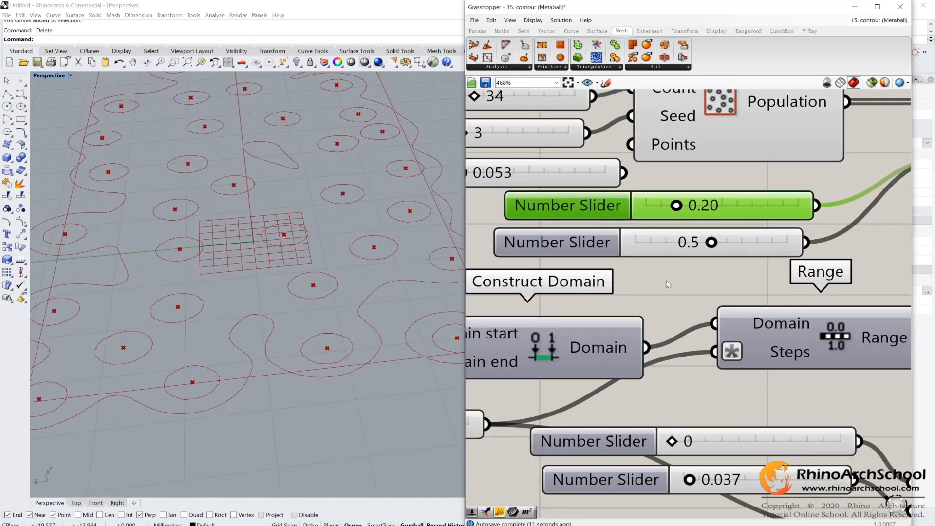
{"action": "scroll", "coordinate": [703, 181], "scroll_direction": "down", "scroll_amount": 1}
{"action": "right_click_drag", "start_coordinate": [721, 187], "coordinate": [688, 205]}
{"action": "left_click_drag", "start_coordinate": [673, 286], "coordinate": [647, 215]}
{"action": "key", "text": "Delete"}
{"action": "scroll", "coordinate": [667, 229], "scroll_direction": "down", "scroll_amount": 3}
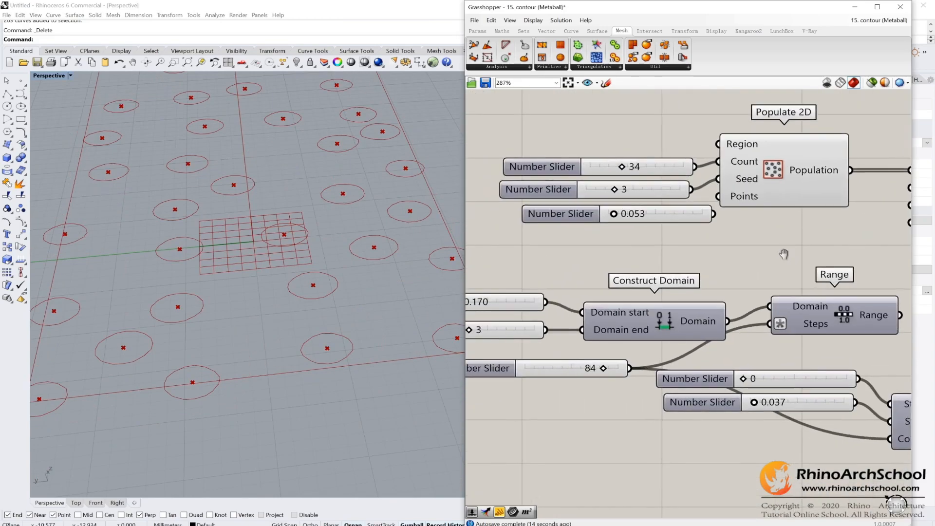
Examine the Construct Domain component and the sliders feeding its domain start and domain end.
{"action": "right_click_drag", "start_coordinate": [627, 311], "coordinate": [664, 302]}
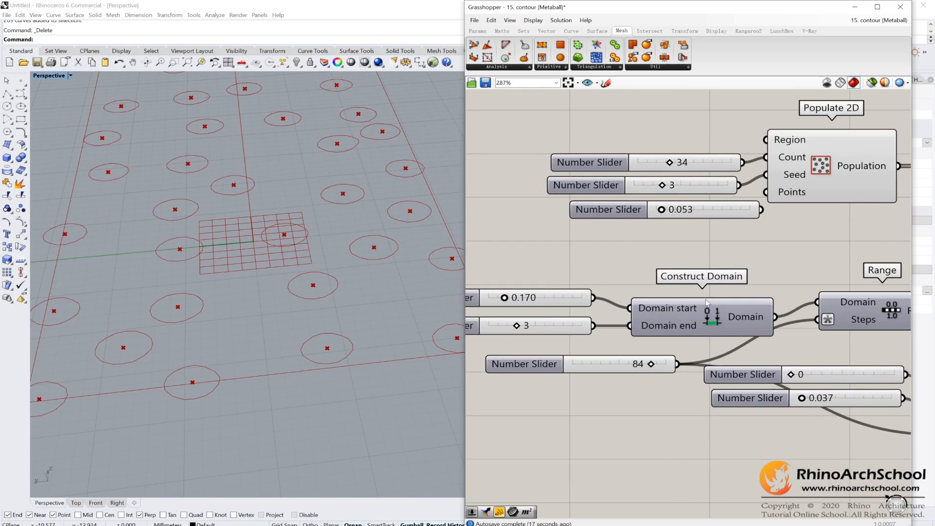
{"action": "left_click", "coordinate": [706, 303]}
{"action": "scroll", "coordinate": [561, 319], "scroll_direction": "up", "scroll_amount": 1}
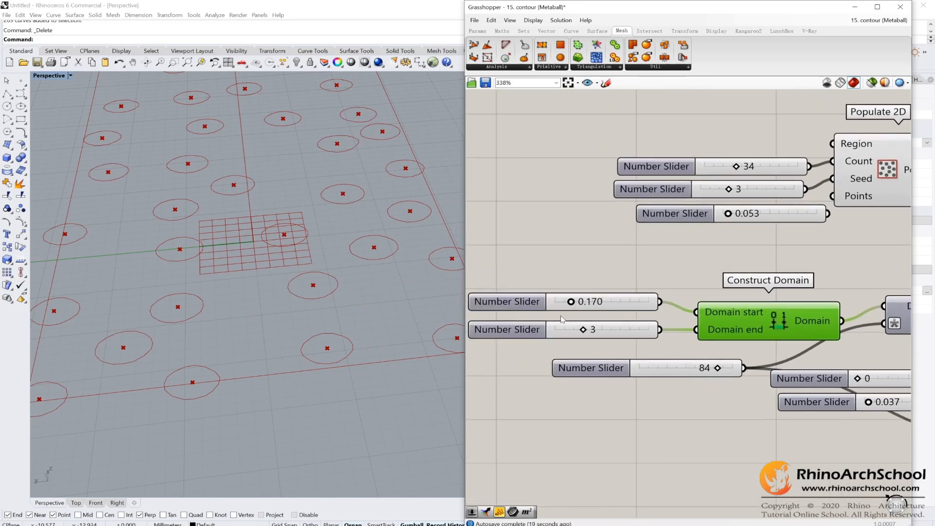
{"action": "scroll", "coordinate": [562, 319], "scroll_direction": "up", "scroll_amount": 2}
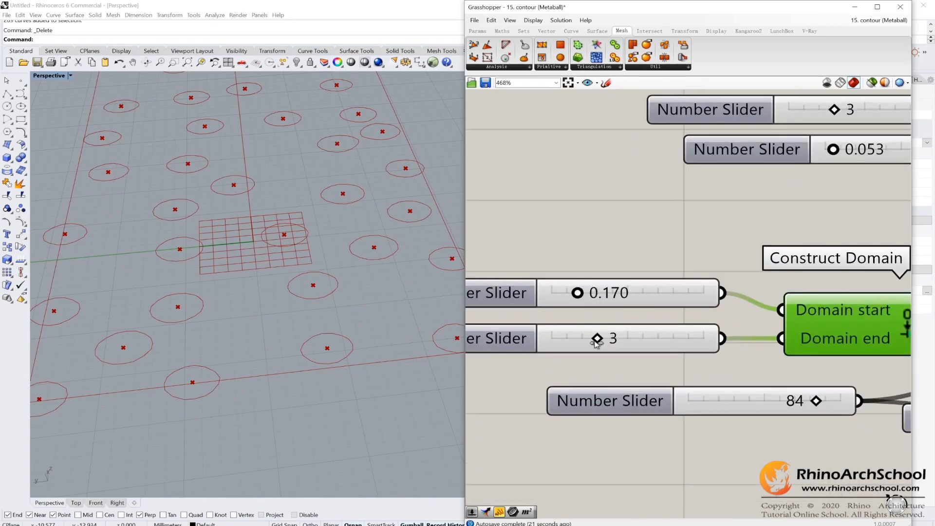
{"action": "scroll", "coordinate": [596, 343], "scroll_direction": "down", "scroll_amount": 1}
{"action": "right_click_drag", "start_coordinate": [747, 259], "coordinate": [522, 246]}
Examine the Range component's Domain and Steps inputs, including the expression set on Steps.
{"action": "left_click", "coordinate": [859, 271]}
{"action": "mouse_move", "coordinate": [860, 271]}
{"action": "right_mouse_down"}
{"action": "mouse_move", "coordinate": [681, 286]}
{"action": "mouse_move", "coordinate": [870, 258]}
{"action": "right_mouse_up"}
{"action": "right_click_drag", "start_coordinate": [718, 320], "coordinate": [753, 323]}
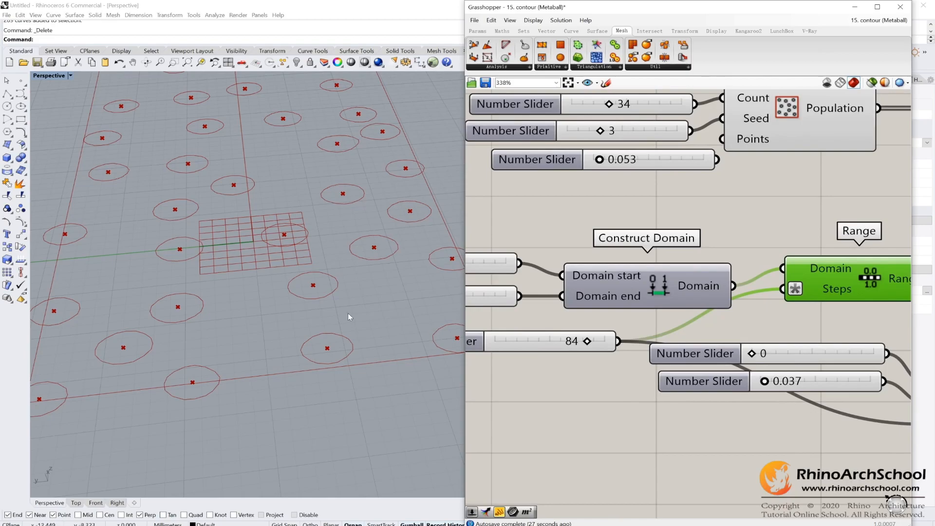
{"action": "scroll", "coordinate": [703, 325], "scroll_direction": "down", "scroll_amount": 3}
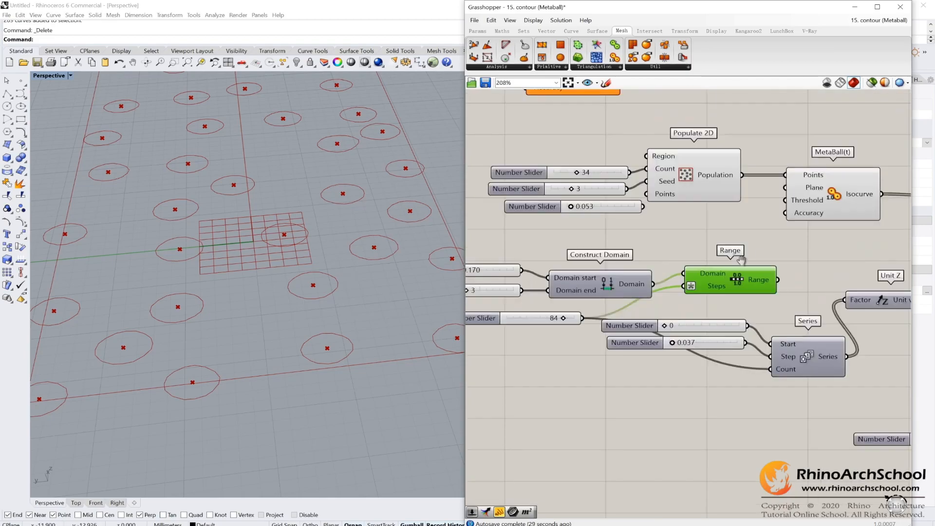
{"action": "scroll", "coordinate": [703, 325], "scroll_direction": "up", "scroll_amount": 3}
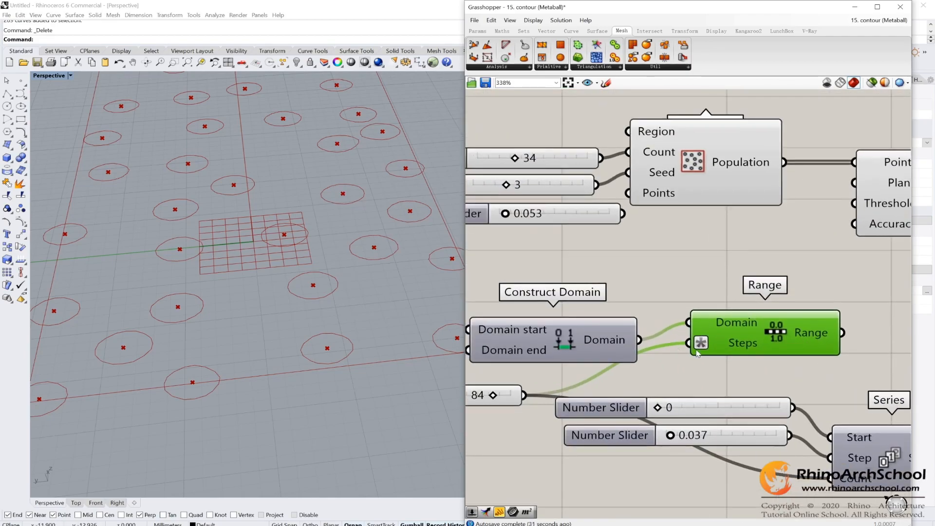
{"action": "scroll", "coordinate": [698, 352], "scroll_direction": "up", "scroll_amount": 2}
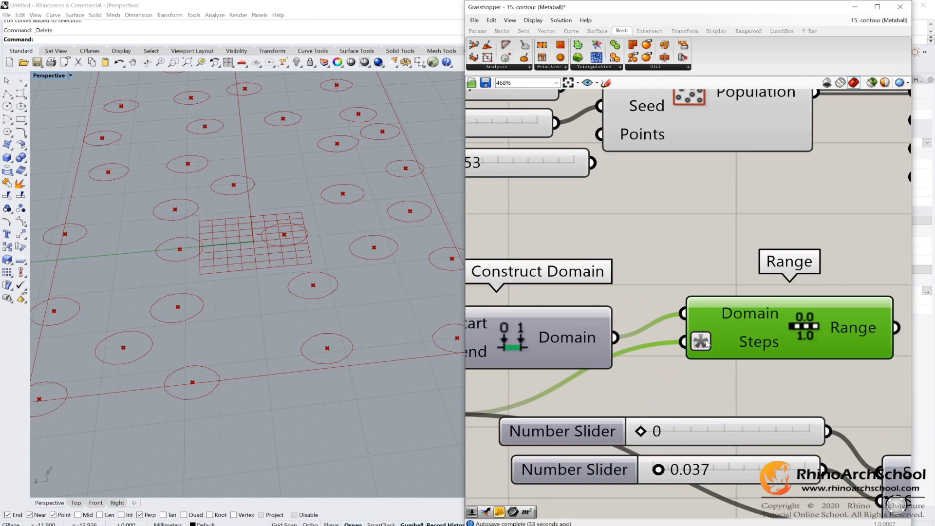
{"action": "right_click", "coordinate": [701, 342]}
{"action": "mouse_move", "coordinate": [749, 420]}
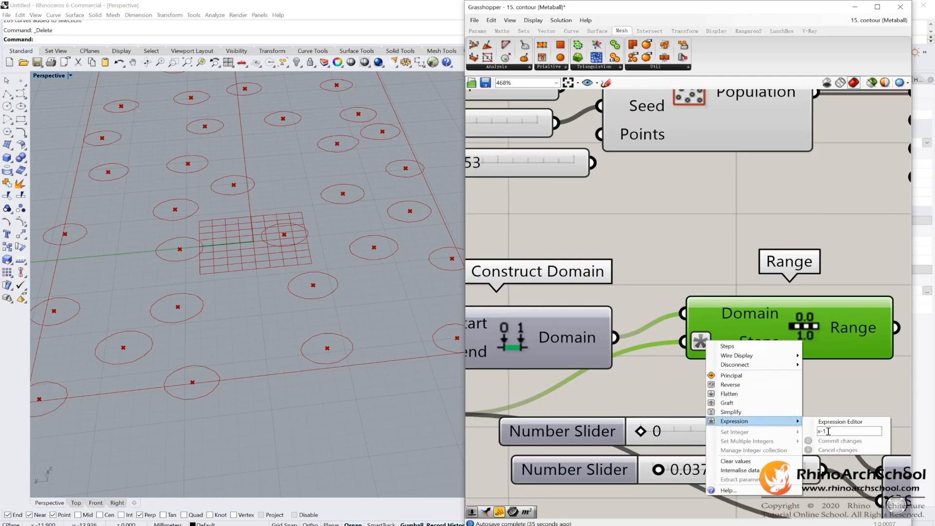
{"action": "left_click", "coordinate": [685, 397]}
{"action": "scroll", "coordinate": [705, 317], "scroll_direction": "down", "scroll_amount": 2}
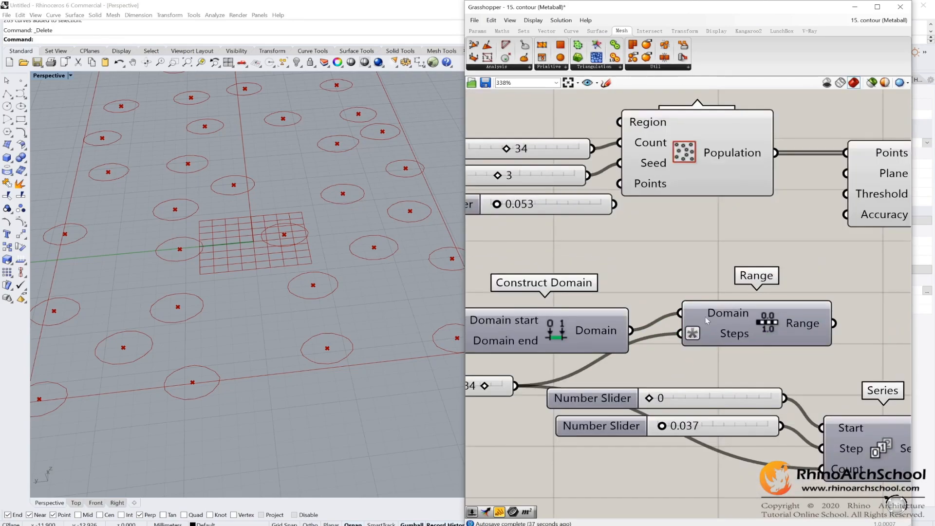
Connect the Range output to MetaBall(t)'s Threshold input and inspect the isocurves around the points in the Rhino viewport.
{"action": "right_click_drag", "start_coordinate": [480, 385], "coordinate": [610, 361]}
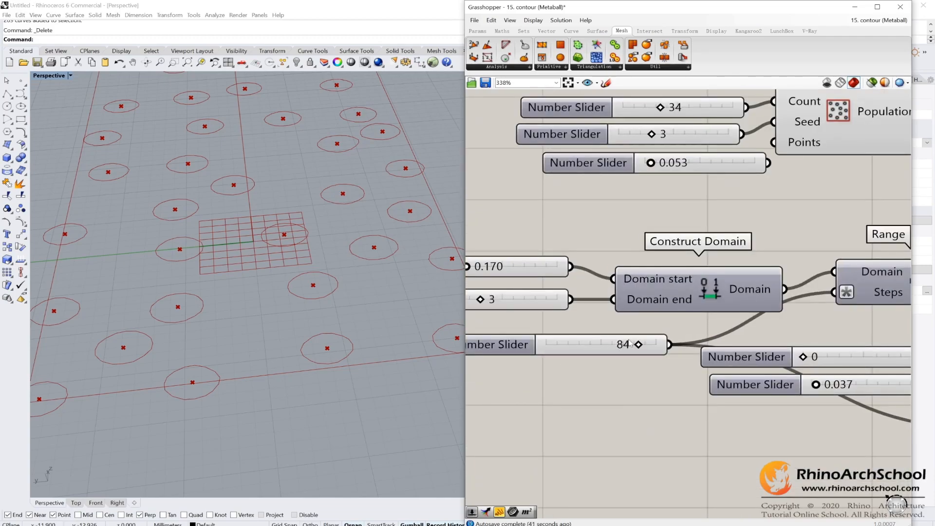
{"action": "right_click_drag", "start_coordinate": [719, 315], "coordinate": [475, 380]}
{"action": "left_click_drag", "start_coordinate": [743, 346], "coordinate": [746, 218]}
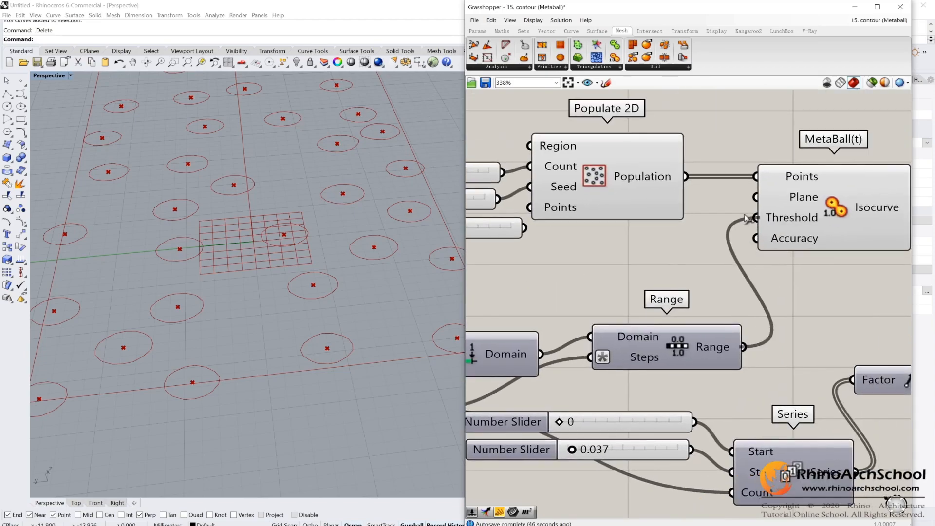
{"action": "scroll", "coordinate": [377, 280], "scroll_direction": "up", "scroll_amount": 5}
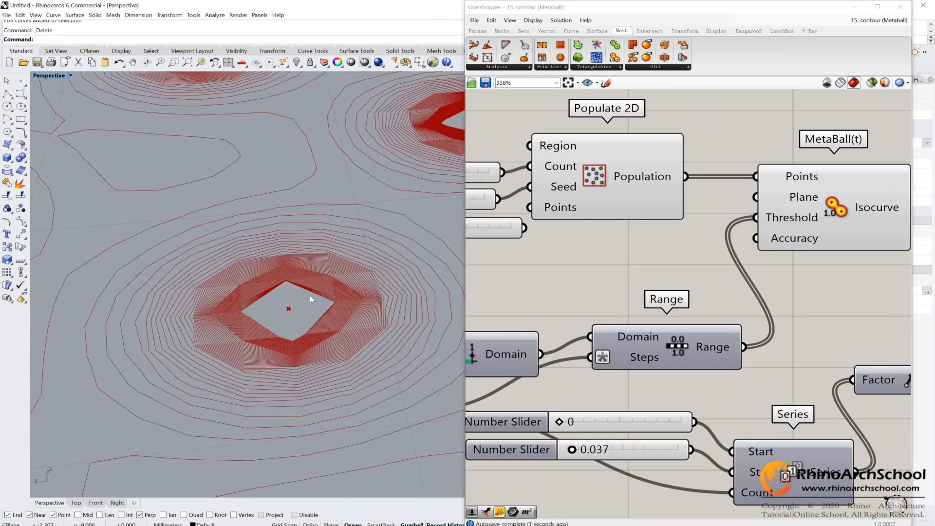
{"action": "scroll", "coordinate": [309, 295], "scroll_direction": "down", "scroll_amount": 5}
{"action": "scroll", "coordinate": [285, 203], "scroll_direction": "up", "scroll_amount": 4}
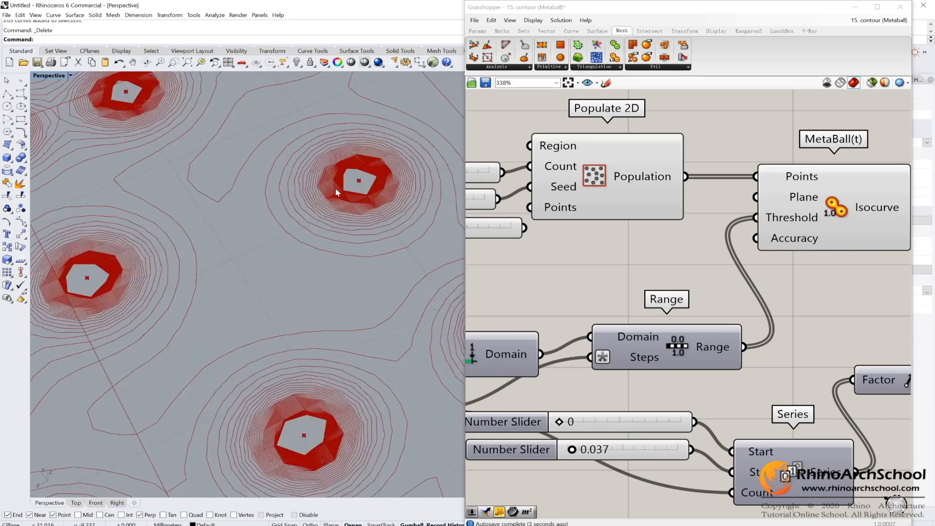
Connect the spare number slider to MetaBall(t)'s Accuracy input and inspect the isocurves around one point in the Rhino viewport.
{"action": "scroll", "coordinate": [336, 191], "scroll_direction": "up", "scroll_amount": 2}
{"action": "scroll", "coordinate": [778, 274], "scroll_direction": "down", "scroll_amount": 3}
{"action": "right_click_drag", "start_coordinate": [777, 273], "coordinate": [839, 276]}
{"action": "left_click_drag", "start_coordinate": [637, 248], "coordinate": [798, 252]}
{"action": "scroll", "coordinate": [838, 276], "scroll_direction": "up", "scroll_amount": 3}
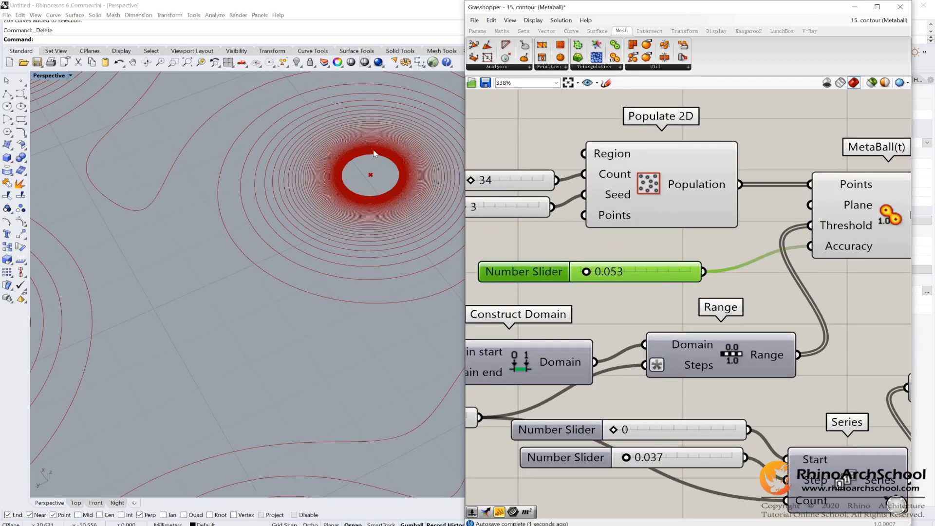
{"action": "scroll", "coordinate": [372, 151], "scroll_direction": "up", "scroll_amount": 12}
{"action": "scroll", "coordinate": [369, 146], "scroll_direction": "down", "scroll_amount": 8}
{"action": "right_click_drag", "start_coordinate": [384, 189], "coordinate": [351, 207], "text": "shift"}
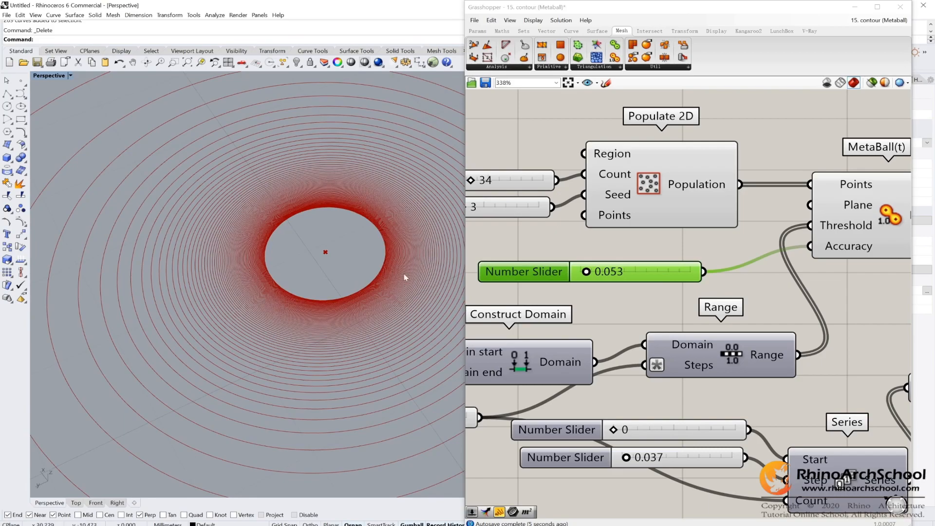
Try an Accuracy of 0.609 for comparison, and settle the MetaBall(t) Accuracy slider at 0.056.
{"action": "left_click_drag", "start_coordinate": [587, 273], "coordinate": [649, 272]}
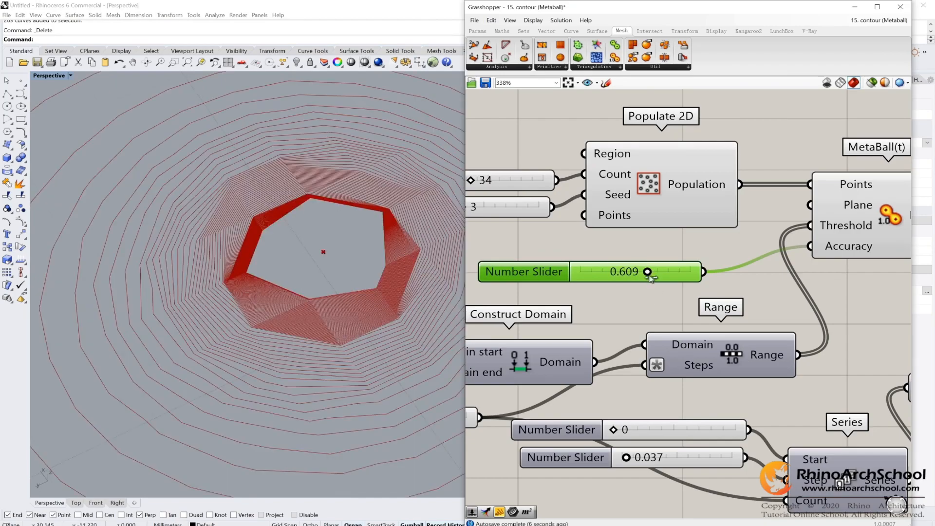
{"action": "left_click_drag", "start_coordinate": [647, 272], "coordinate": [586, 273]}
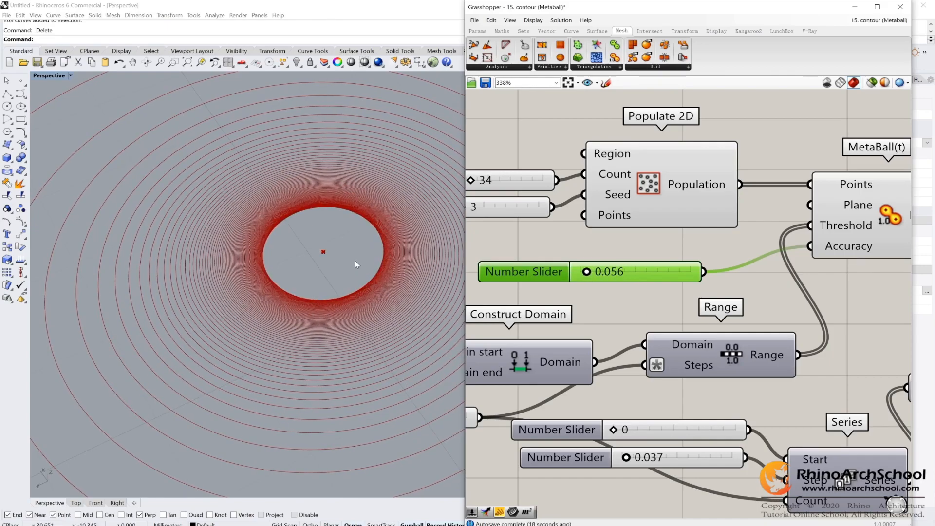
Examine the whole isocurve field and the Series, Unit Z and Graft Tree chain feeding the Move component's Motion input.
{"action": "scroll", "coordinate": [704, 215], "scroll_direction": "down", "scroll_amount": 1}
{"action": "scroll", "coordinate": [700, 212], "scroll_direction": "down", "scroll_amount": 3}
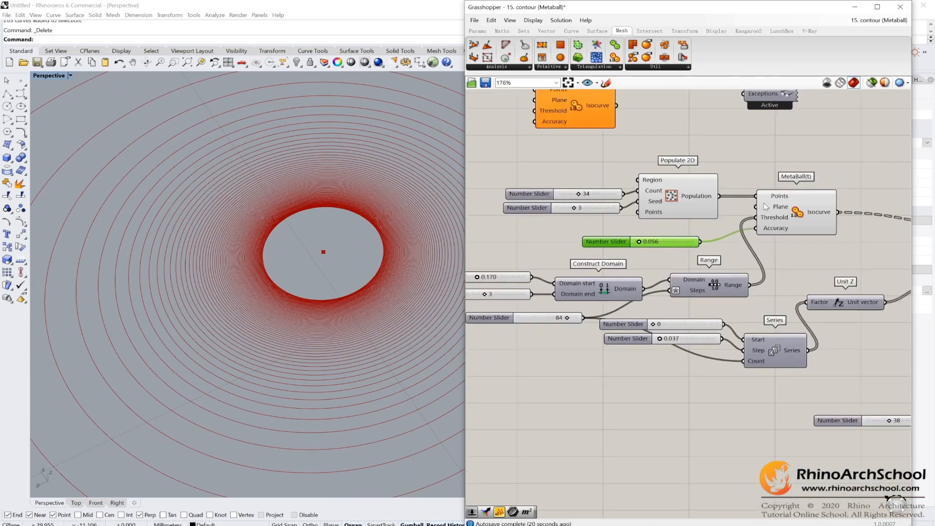
{"action": "right_click_drag", "start_coordinate": [725, 350], "coordinate": [687, 328]}
{"action": "right_click_drag", "start_coordinate": [731, 249], "coordinate": [533, 262]}
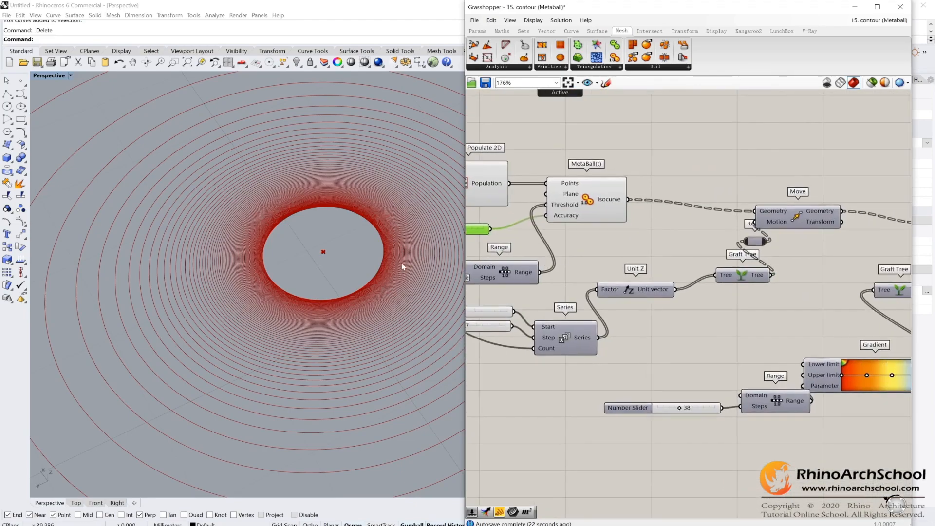
{"action": "scroll", "coordinate": [361, 263], "scroll_direction": "down", "scroll_amount": 15}
{"action": "right_click_drag", "start_coordinate": [358, 277], "coordinate": [329, 287]}
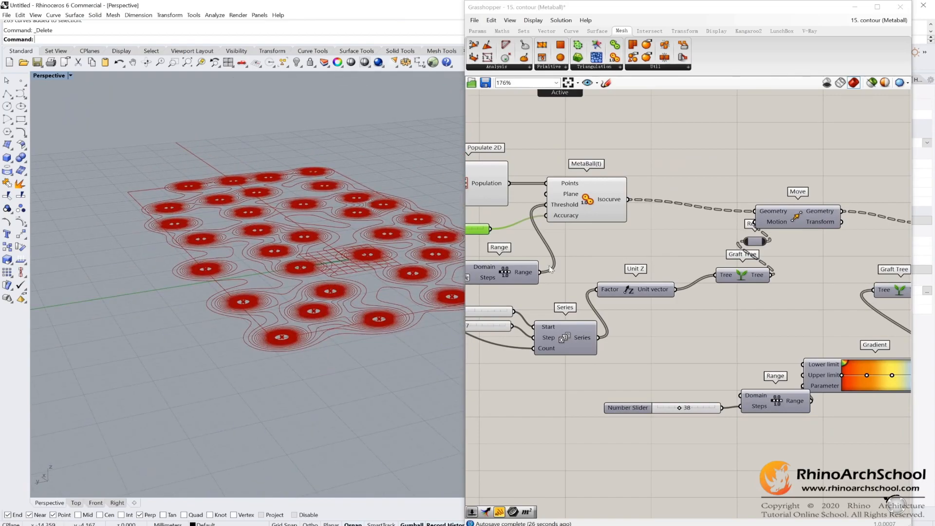
{"action": "scroll", "coordinate": [770, 212], "scroll_direction": "up", "scroll_amount": 3}
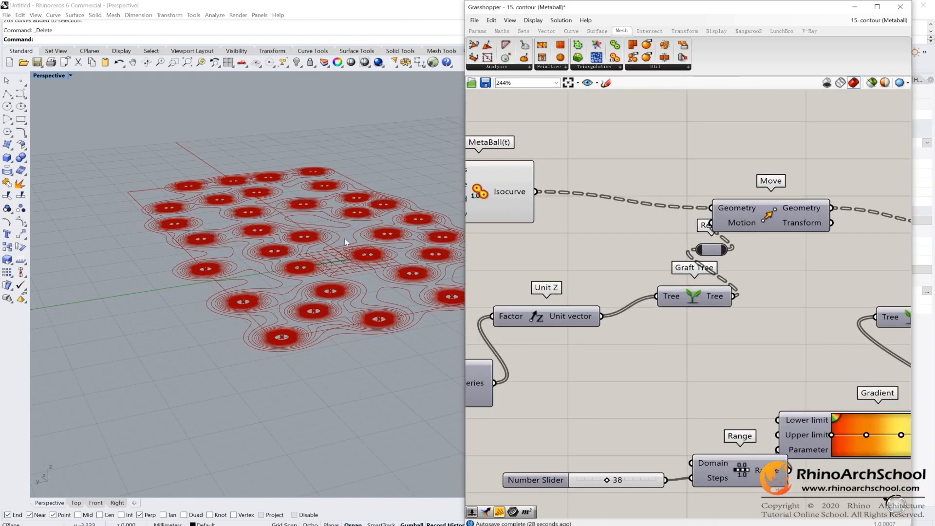
{"action": "scroll", "coordinate": [344, 255], "scroll_direction": "up", "scroll_amount": 2}
{"action": "right_click_drag", "start_coordinate": [767, 209], "coordinate": [822, 219]}
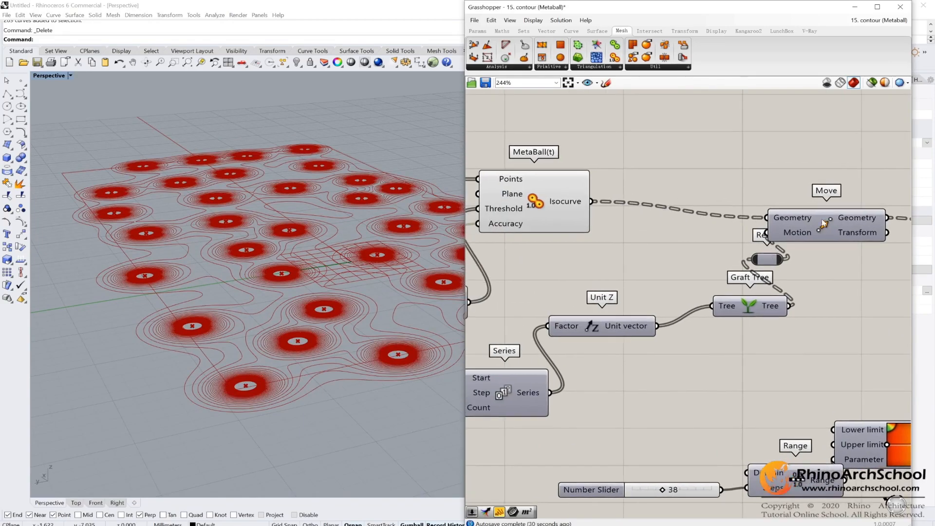
{"action": "right_click_drag", "start_coordinate": [675, 384], "coordinate": [730, 355]}
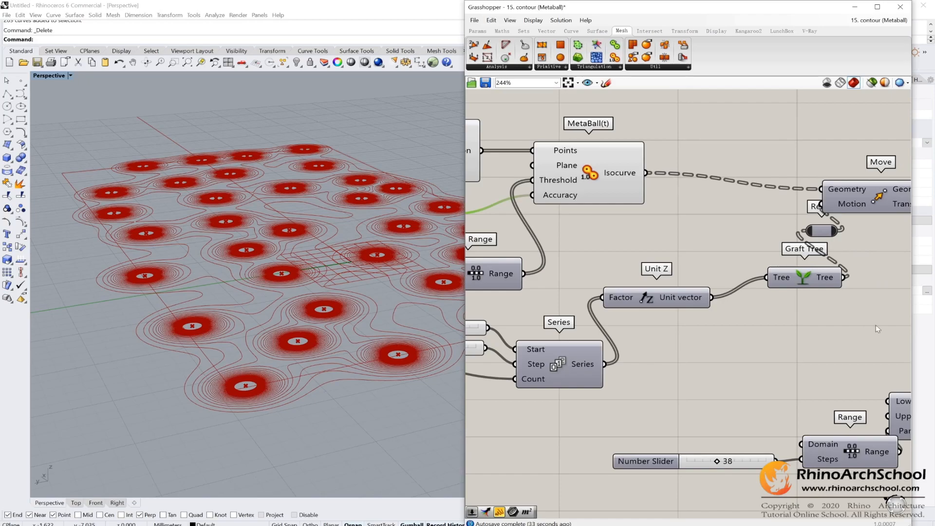
Turn on the Move component's preview to check the raised contours, and turn it off again.
{"action": "left_click", "coordinate": [864, 199]}
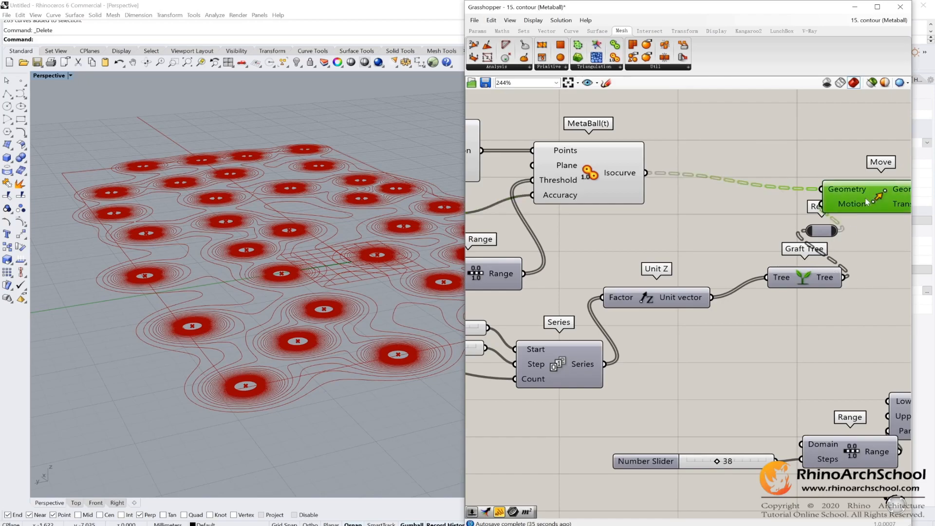
{"action": "middle_click", "coordinate": [865, 197]}
{"action": "left_click", "coordinate": [882, 178]}
{"action": "right_click_drag", "start_coordinate": [417, 272], "coordinate": [398, 259]}
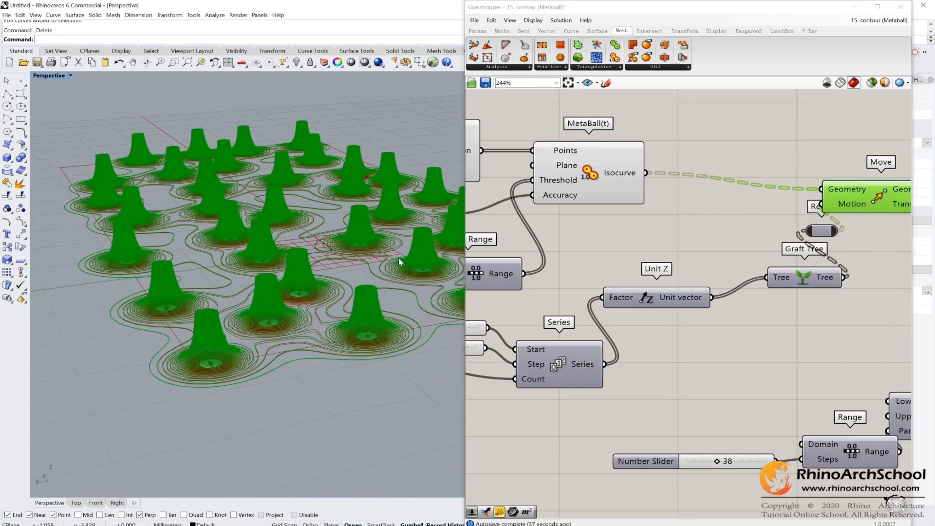
{"action": "left_click", "coordinate": [672, 374]}
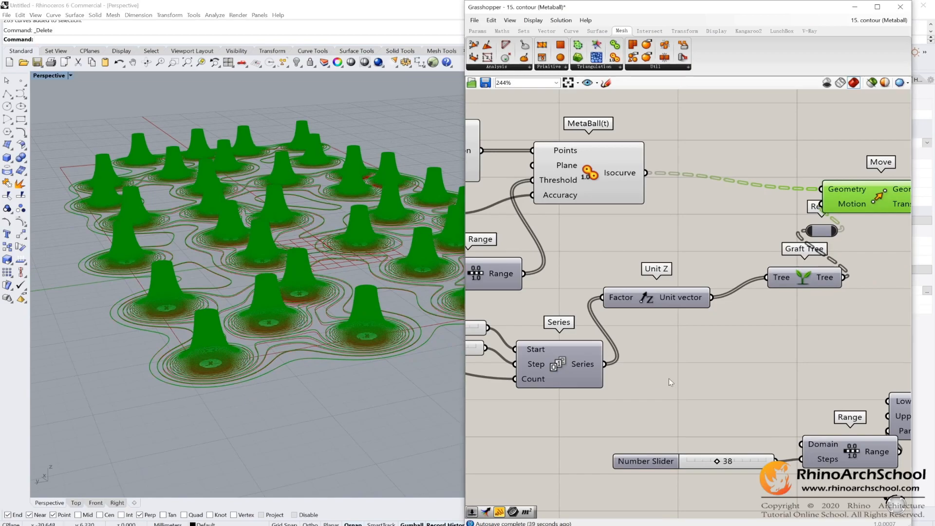
{"action": "left_click", "coordinate": [869, 200]}
{"action": "middle_click", "coordinate": [869, 201]}
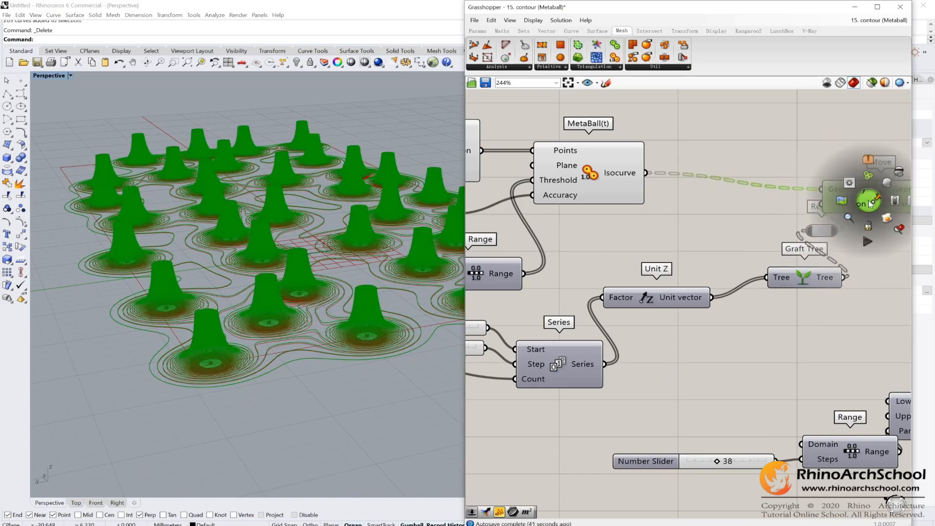
{"action": "left_click", "coordinate": [900, 176]}
Set the number slider feeding the Series component's Step input to 0.070.
{"action": "right_click_drag", "start_coordinate": [642, 331], "coordinate": [811, 273]}
{"action": "right_click_drag", "start_coordinate": [626, 315], "coordinate": [719, 321]}
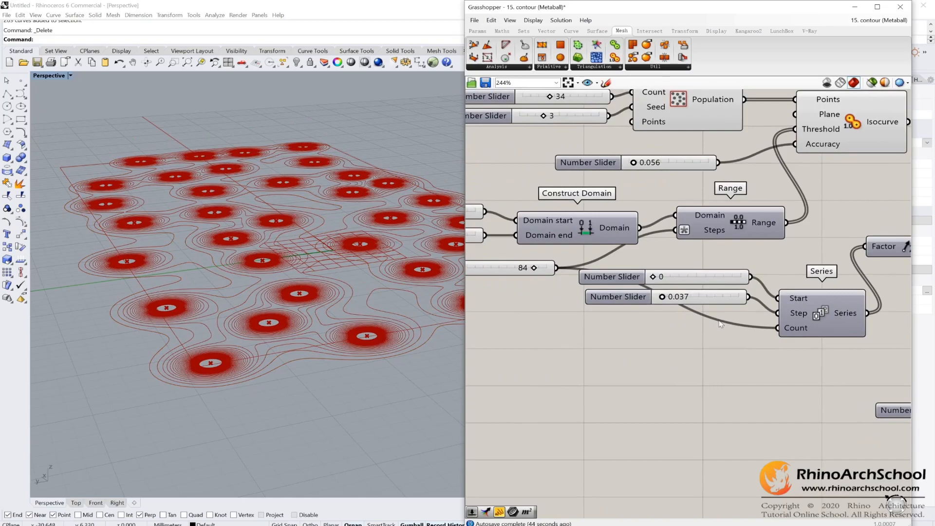
{"action": "scroll", "coordinate": [861, 362], "scroll_direction": "up", "scroll_amount": 3}
{"action": "scroll", "coordinate": [374, 340], "scroll_direction": "up", "scroll_amount": 3}
{"action": "left_click_drag", "start_coordinate": [584, 253], "coordinate": [588, 262]}
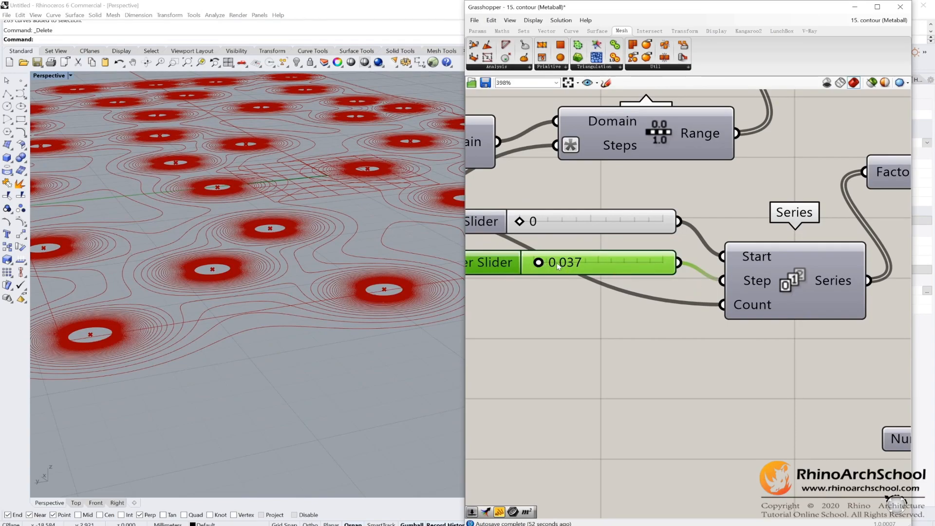
{"action": "left_click_drag", "start_coordinate": [538, 263], "coordinate": [544, 266]}
{"action": "scroll", "coordinate": [683, 280], "scroll_direction": "down", "scroll_amount": 3}
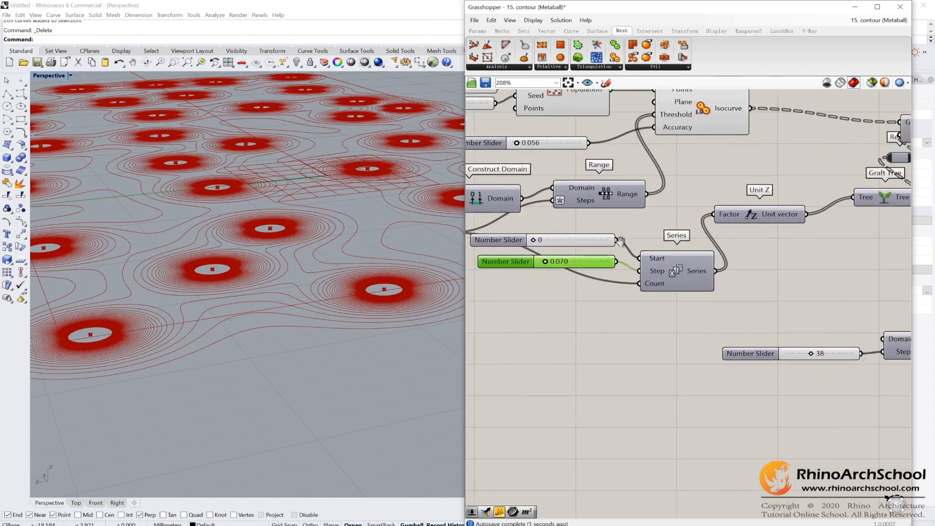
Reposition the Graft Tree component slightly closer to the Unit Z component that feeds it.
{"action": "scroll", "coordinate": [667, 250], "scroll_direction": "up", "scroll_amount": 2}
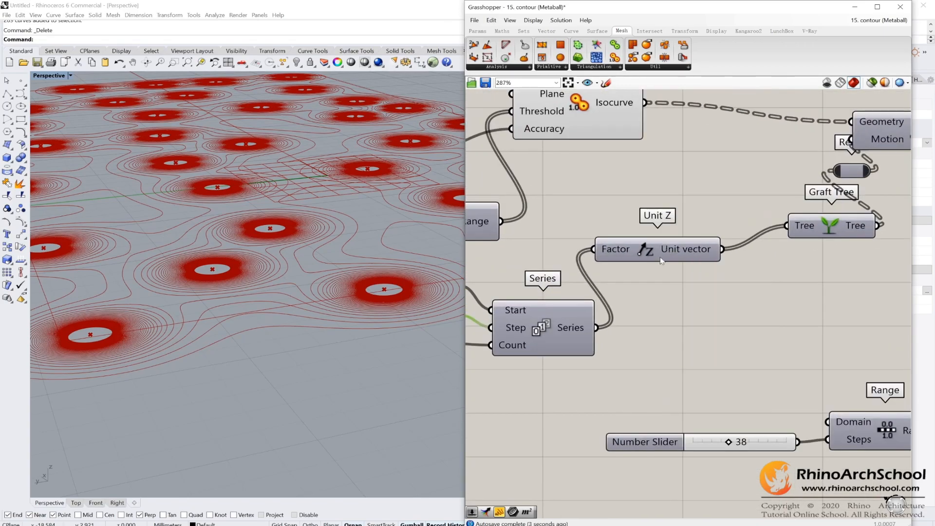
{"action": "left_click", "coordinate": [717, 243]}
{"action": "right_click_drag", "start_coordinate": [806, 234], "coordinate": [812, 256]}
{"action": "left_click_drag", "start_coordinate": [812, 256], "coordinate": [788, 261]}
{"action": "scroll", "coordinate": [775, 262], "scroll_direction": "down", "scroll_amount": 3}
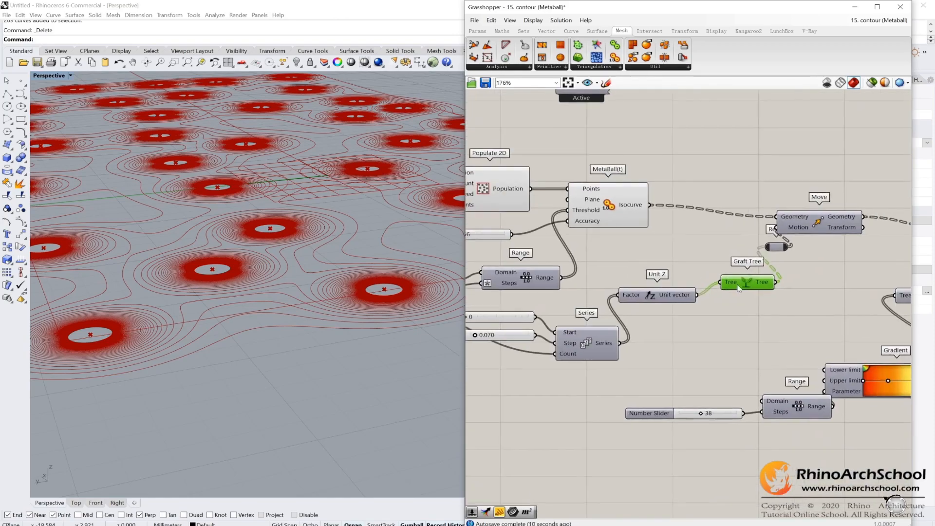
Turn on the Move component's preview, shift the Relay clear of it, and inspect the raised contours in the Rhino viewport.
{"action": "scroll", "coordinate": [785, 263], "scroll_direction": "up", "scroll_amount": 3}
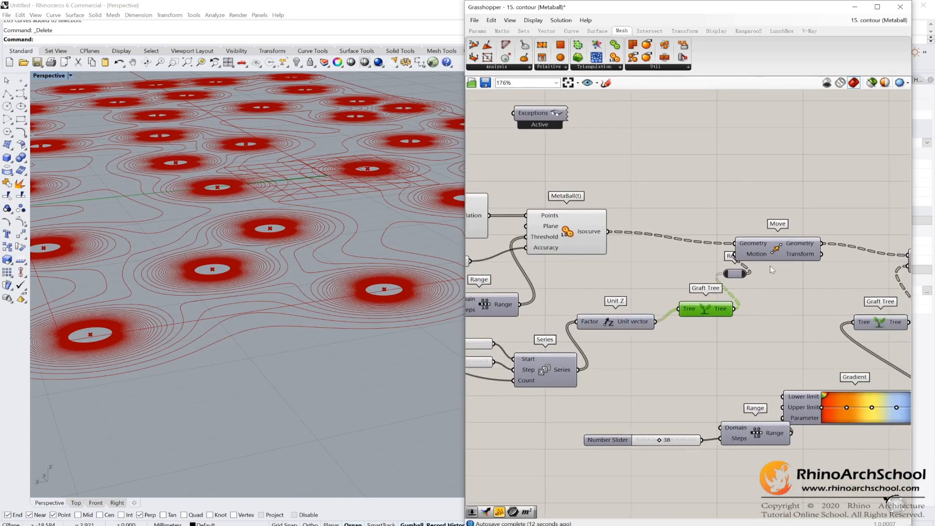
{"action": "middle_click", "coordinate": [759, 242]}
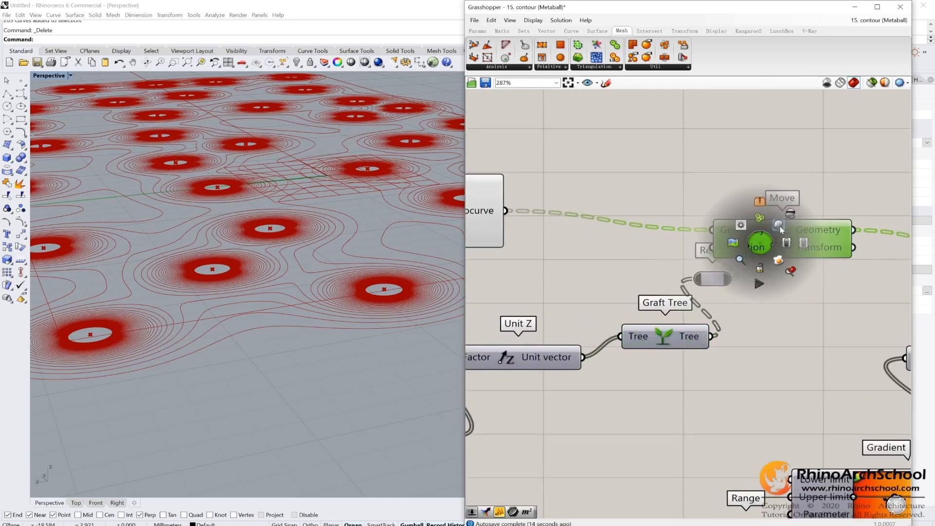
{"action": "left_click", "coordinate": [785, 242]}
{"action": "left_click_drag", "start_coordinate": [707, 281], "coordinate": [665, 289]}
{"action": "scroll", "coordinate": [345, 223], "scroll_direction": "down", "scroll_amount": 10}
{"action": "mouse_move", "coordinate": [342, 236]}
{"action": "right_mouse_down", "text": "shift"}
{"action": "mouse_move", "coordinate": [351, 221]}
{"action": "mouse_move", "coordinate": [348, 248]}
{"action": "right_mouse_up", "text": "shift"}
{"action": "scroll", "coordinate": [339, 237], "scroll_direction": "up", "scroll_amount": 8}
{"action": "scroll", "coordinate": [363, 218], "scroll_direction": "down", "scroll_amount": 7}
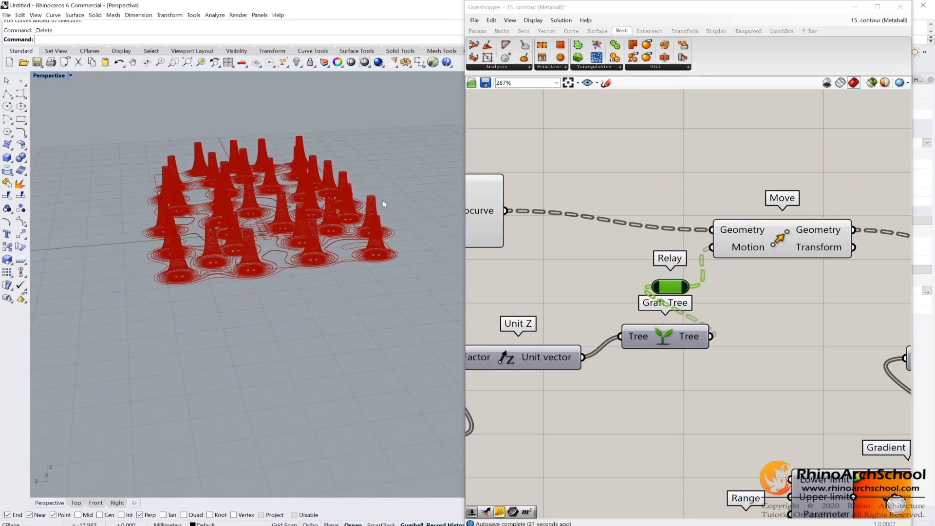
{"action": "scroll", "coordinate": [319, 194], "scroll_direction": "up", "scroll_amount": 5}
{"action": "scroll", "coordinate": [695, 249], "scroll_direction": "down", "scroll_amount": 4}
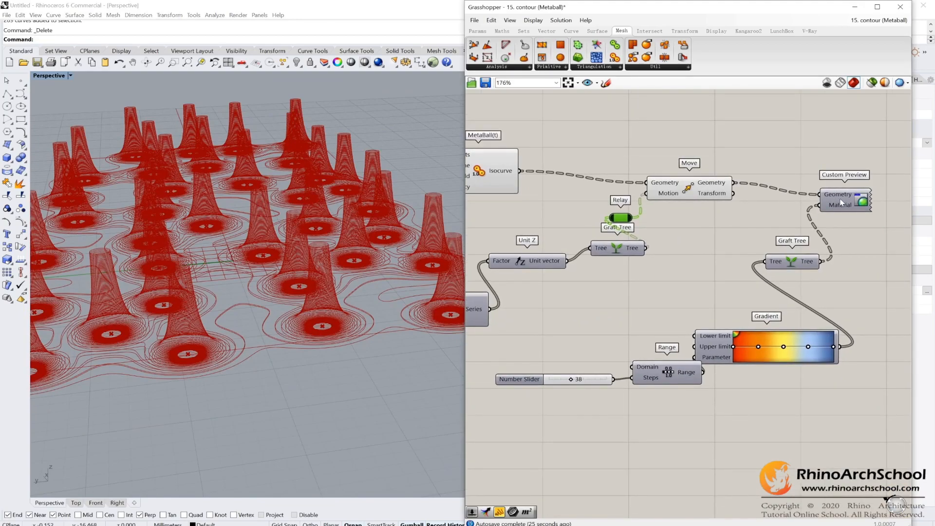
Turn on the Custom Preview component's preview and view the gradient-coloured contours from a lower angle.
{"action": "left_click", "coordinate": [842, 192]}
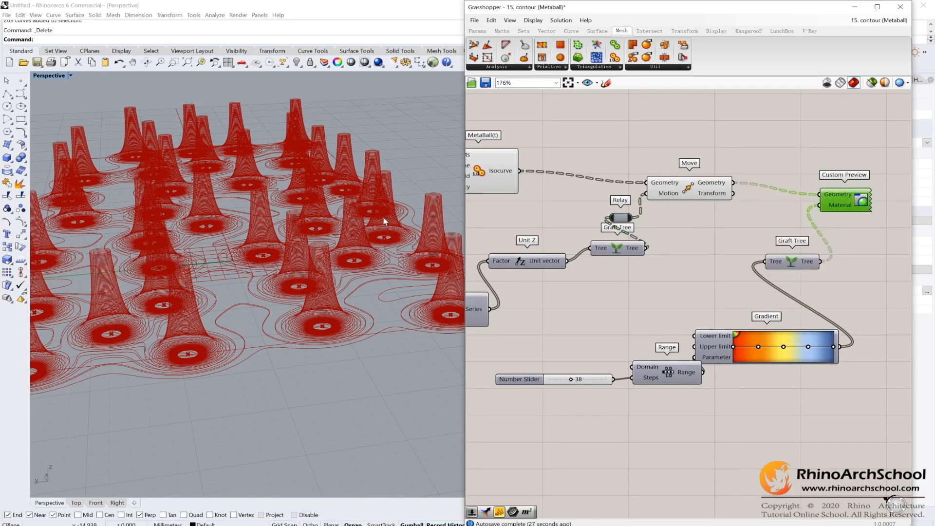
{"action": "middle_click", "coordinate": [852, 204]}
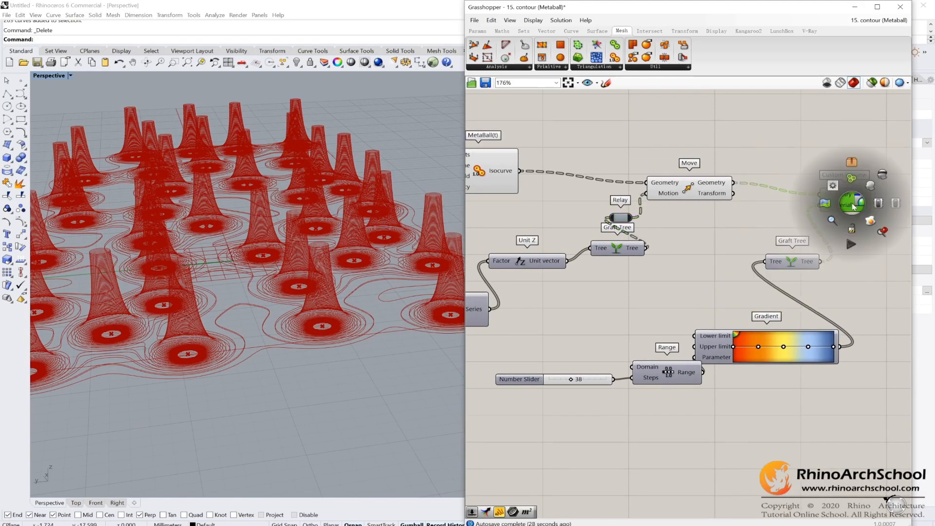
{"action": "left_click", "coordinate": [871, 187]}
{"action": "left_click", "coordinate": [847, 298]}
{"action": "mouse_move", "coordinate": [370, 234]}
{"action": "right_mouse_down"}
{"action": "mouse_move", "coordinate": [380, 224]}
{"action": "mouse_move", "coordinate": [373, 204]}
{"action": "mouse_move", "coordinate": [382, 224]}
{"action": "right_mouse_up"}
{"action": "scroll", "coordinate": [722, 245], "scroll_direction": "up", "scroll_amount": 1}
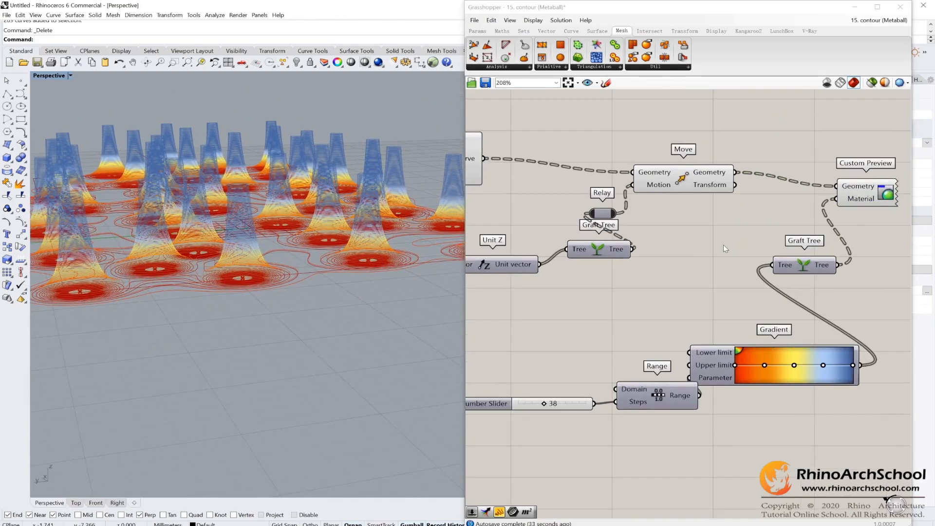
Examine the Move geometry connection and the Range, Gradient and Graft Tree components supplying the Custom Preview's Material.
{"action": "left_click_drag", "start_coordinate": [770, 189], "coordinate": [773, 188]}
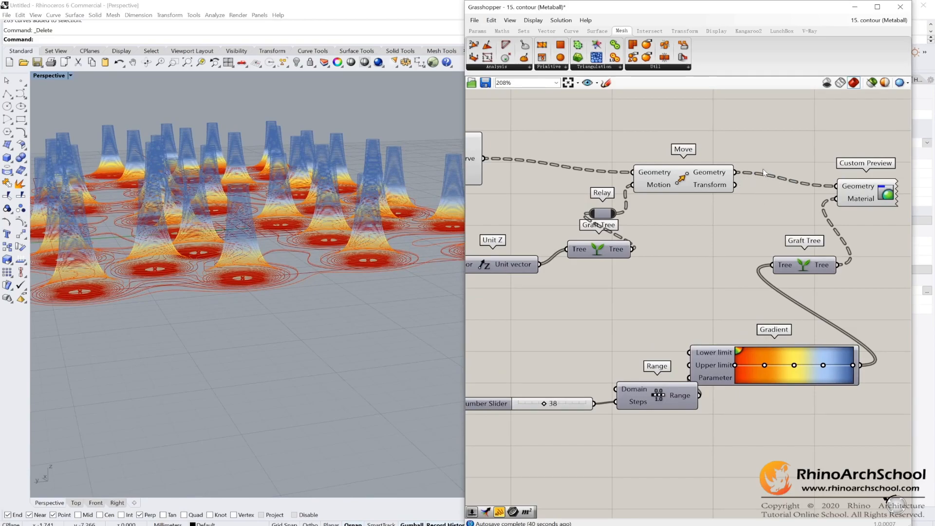
{"action": "left_click_drag", "start_coordinate": [807, 269], "coordinate": [807, 274]}
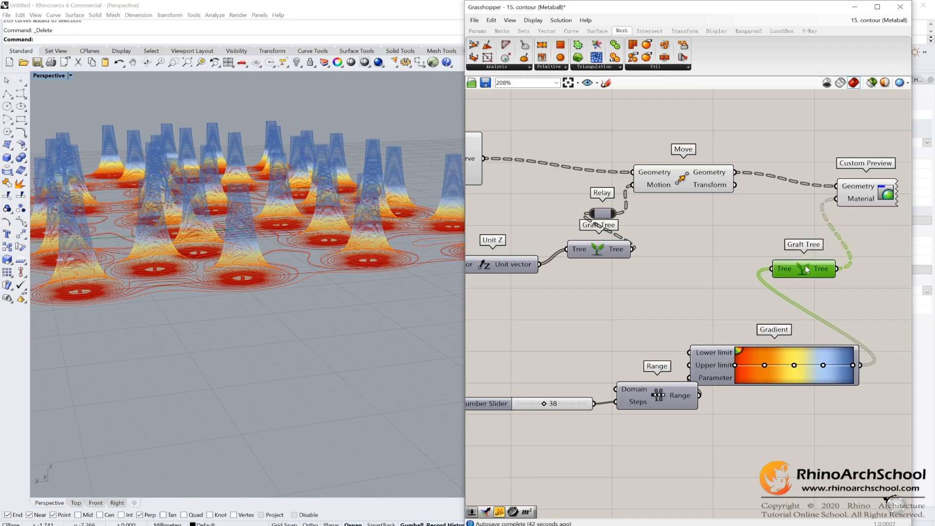
{"action": "scroll", "coordinate": [833, 407], "scroll_direction": "down", "scroll_amount": 2}
{"action": "left_click_drag", "start_coordinate": [634, 426], "coordinate": [823, 376]}
{"action": "left_click", "coordinate": [792, 329]}
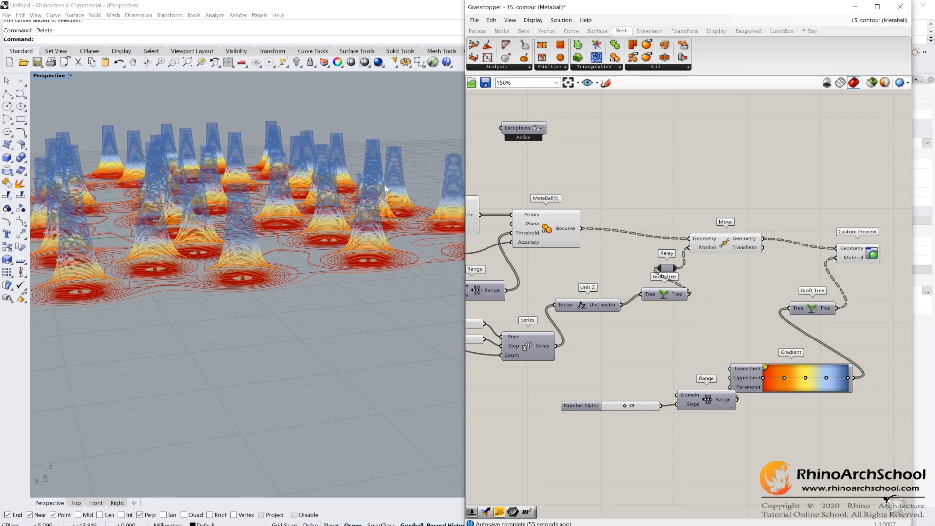
{"action": "left_click", "coordinate": [410, 139]}
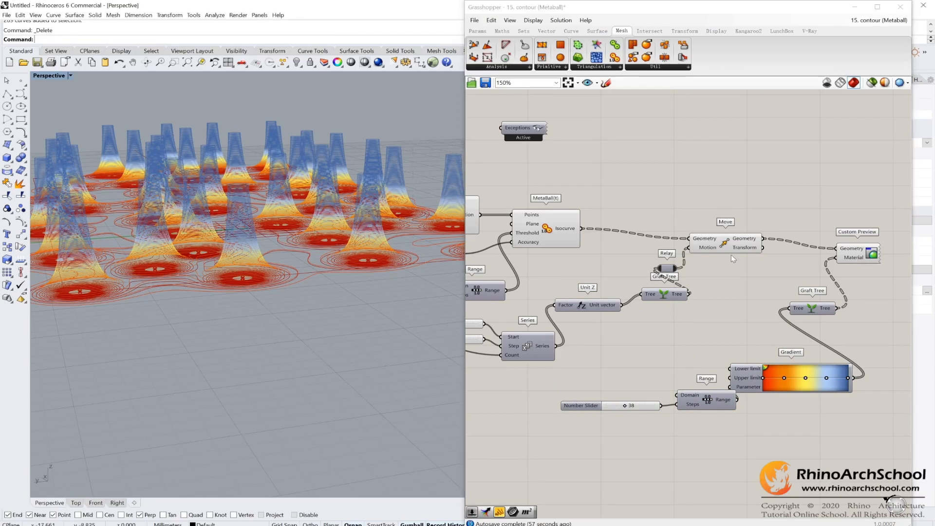